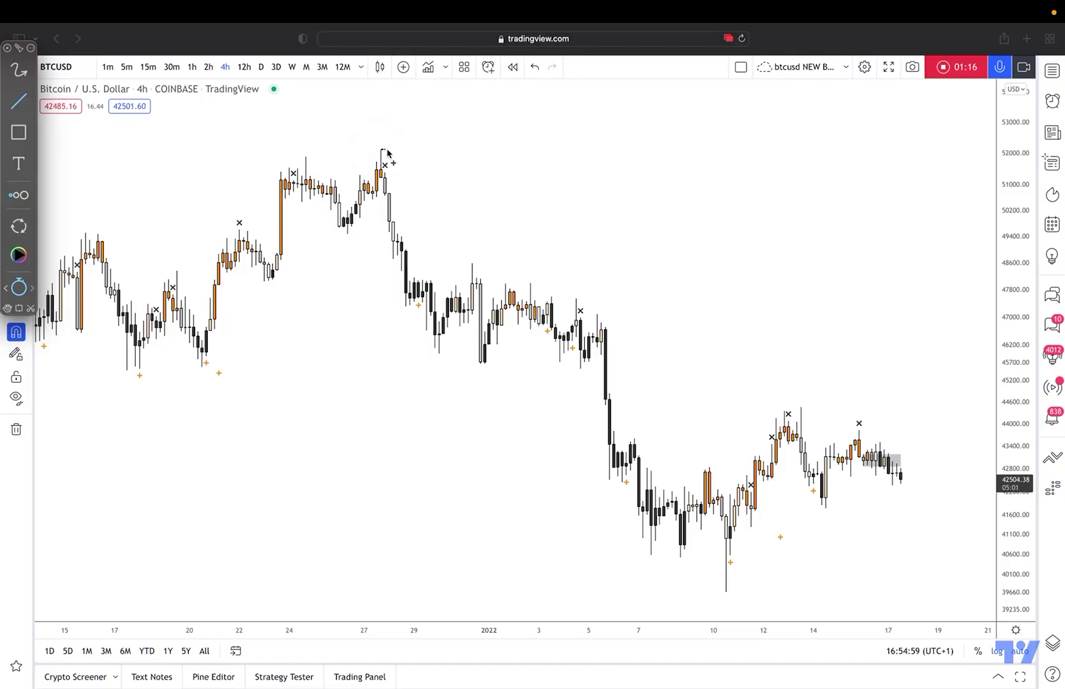
Draw a descending trend line from the late-December high past the early-January highs and mark its start with a downward arrow.
left_click_drag(387, 153, 858, 517)
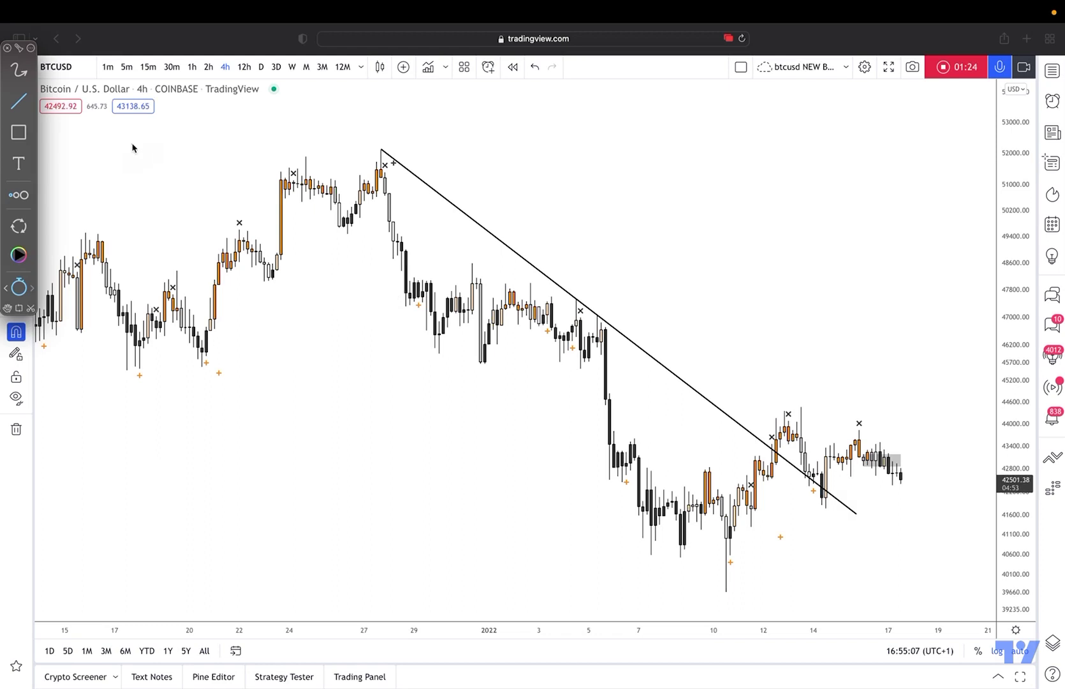
left_click(19, 69)
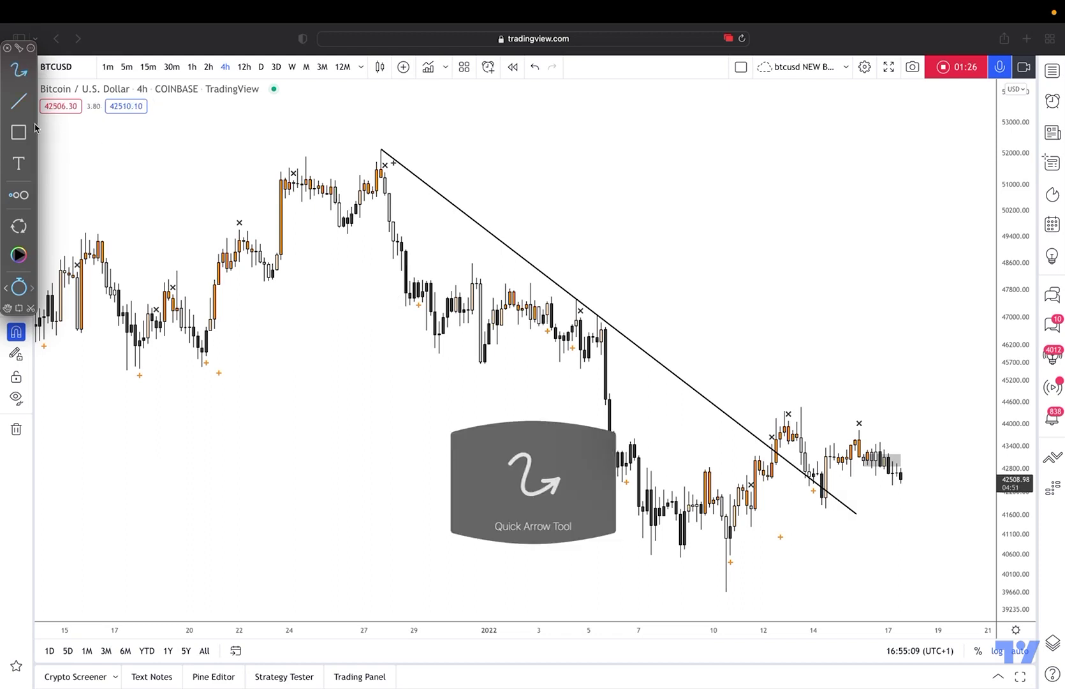
left_click(21, 104)
left_click(25, 110)
left_click_drag(388, 119, 387, 153)
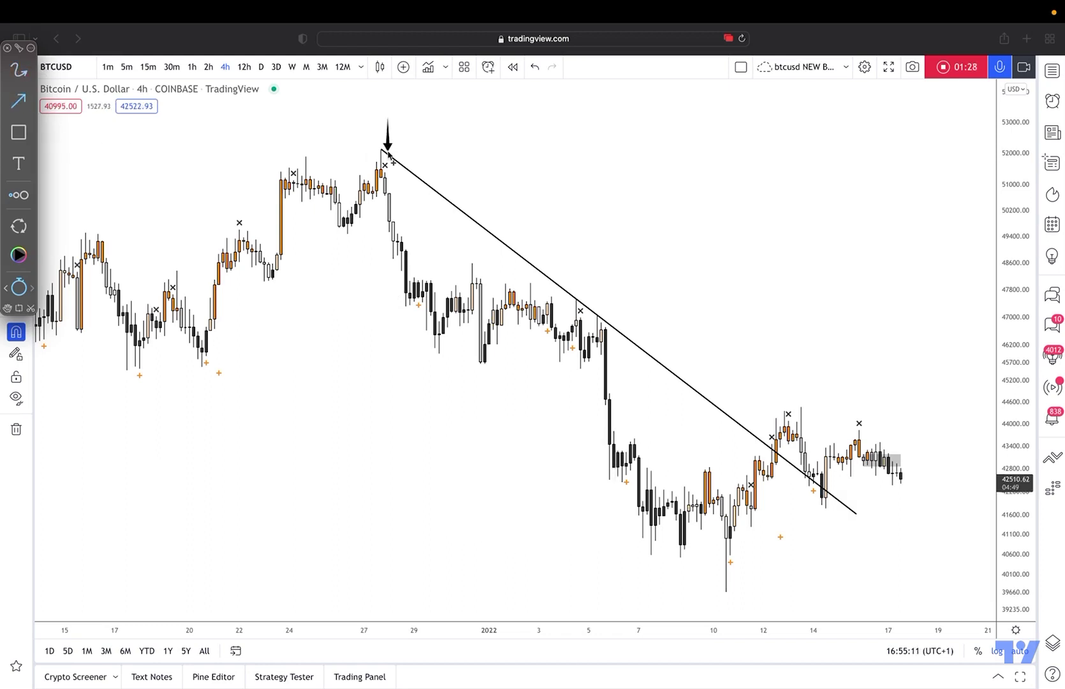
Draw a rightward arrow just below the late-December peak, and undo the extra downward arrow placed above the 24 December high.
left_click_drag(340, 234, 424, 236)
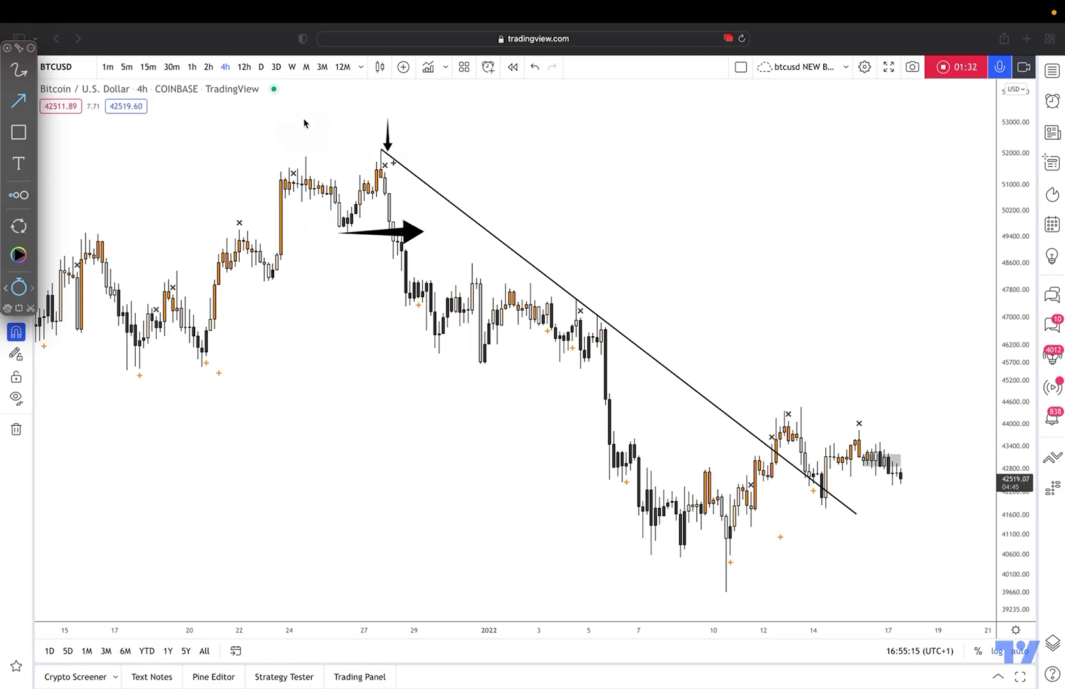
left_click_drag(308, 123, 308, 152)
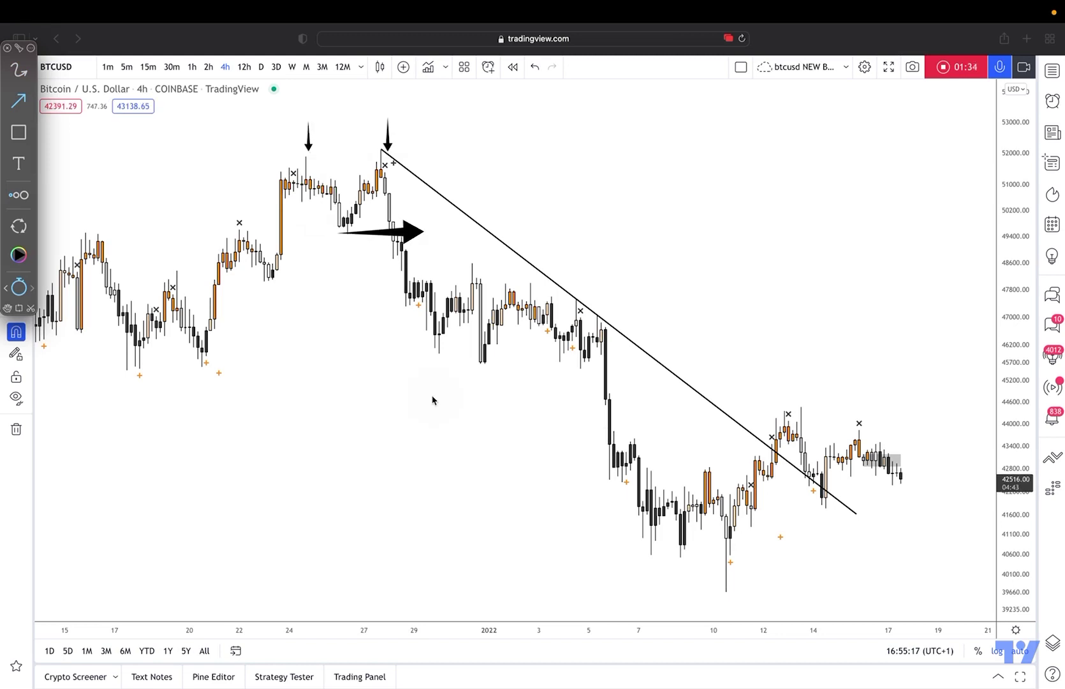
key("super+z")
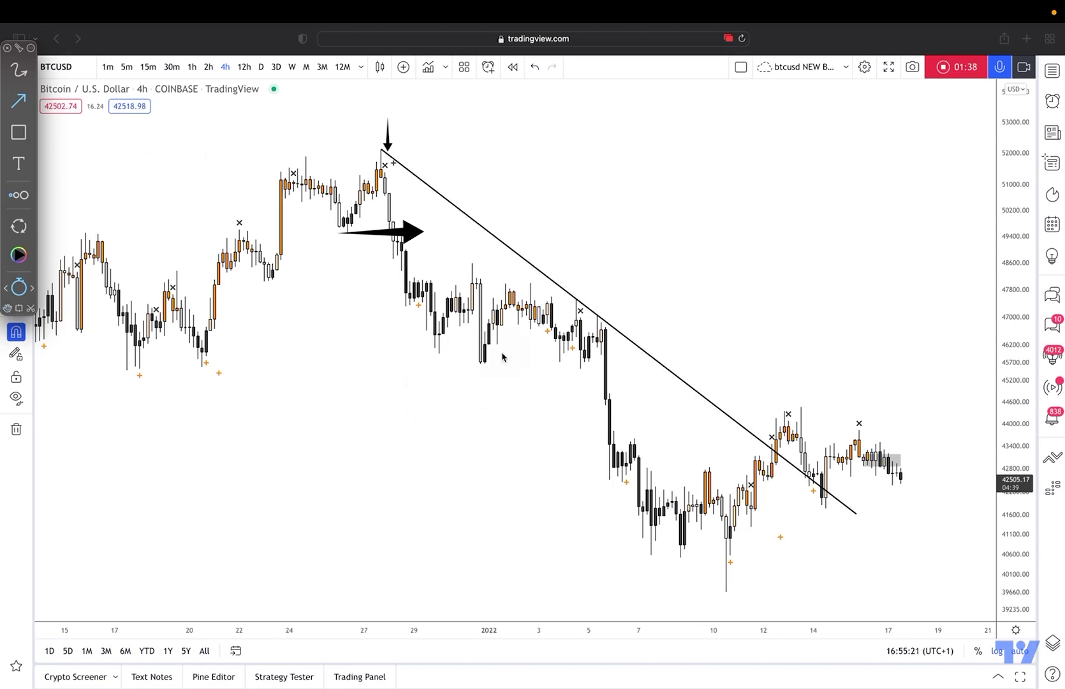
Draw arrows along the sideways phases and sharp moves from mid-December to 17 January, and clear all annotations.
left_click_drag(446, 326, 671, 325)
mouse_move(599, 364)
left_mouse_down()
mouse_move(605, 550)
mouse_move(760, 525)
left_mouse_up()
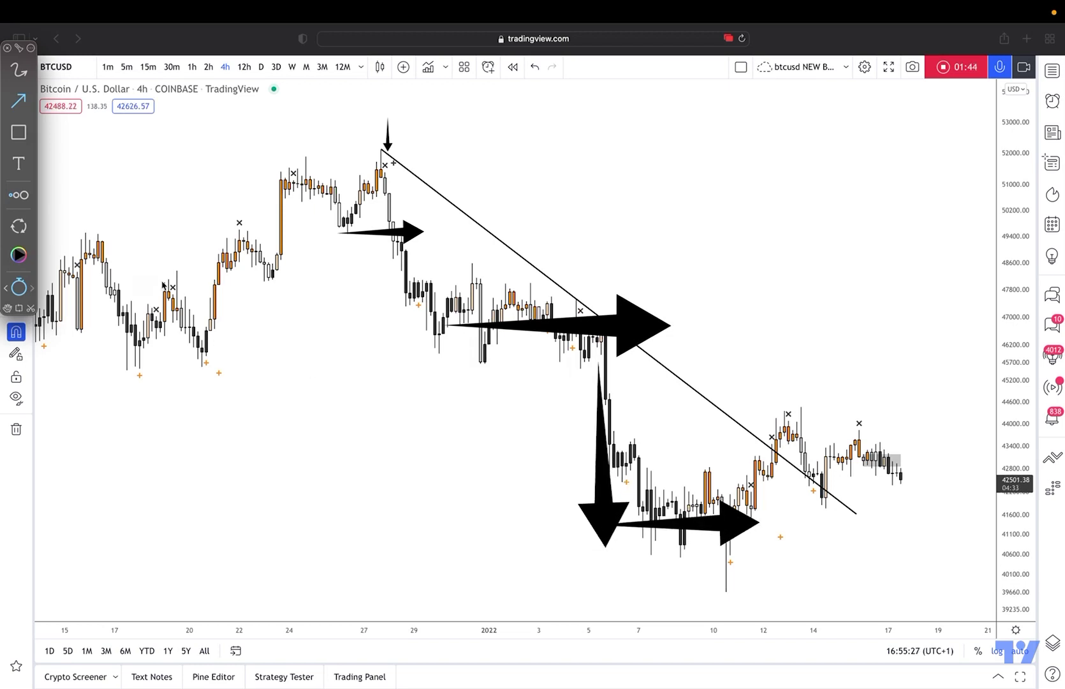
mouse_move(64, 311)
left_mouse_down()
mouse_move(229, 311)
mouse_move(336, 180)
mouse_move(390, 192)
mouse_move(399, 339)
mouse_move(604, 341)
mouse_move(607, 548)
mouse_move(760, 536)
mouse_move(781, 421)
mouse_move(910, 448)
left_mouse_up()
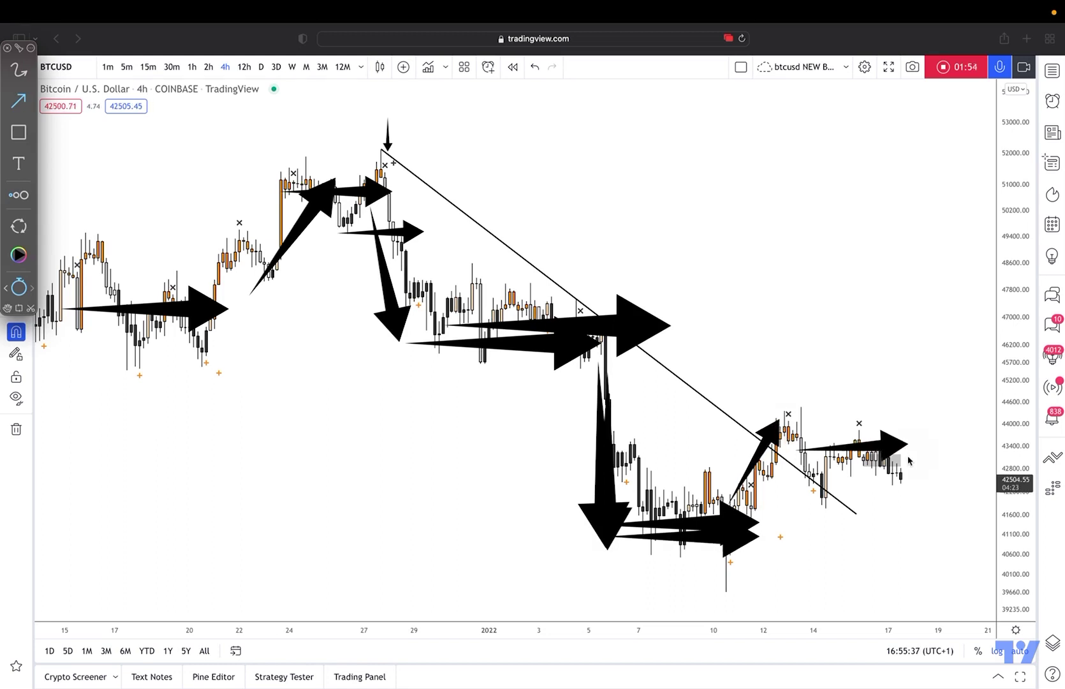
key("BackSpace")
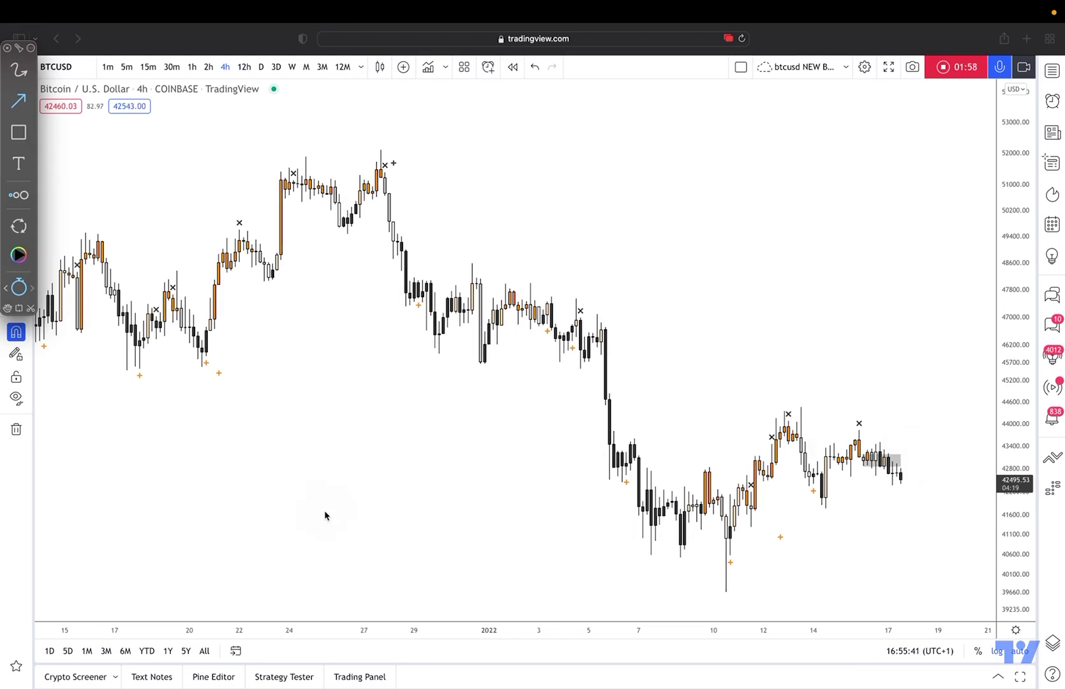
Switch the BTCUSD chart to the 12-hour timeframe for review, and from there to the weekly timeframe.
left_click(244, 66)
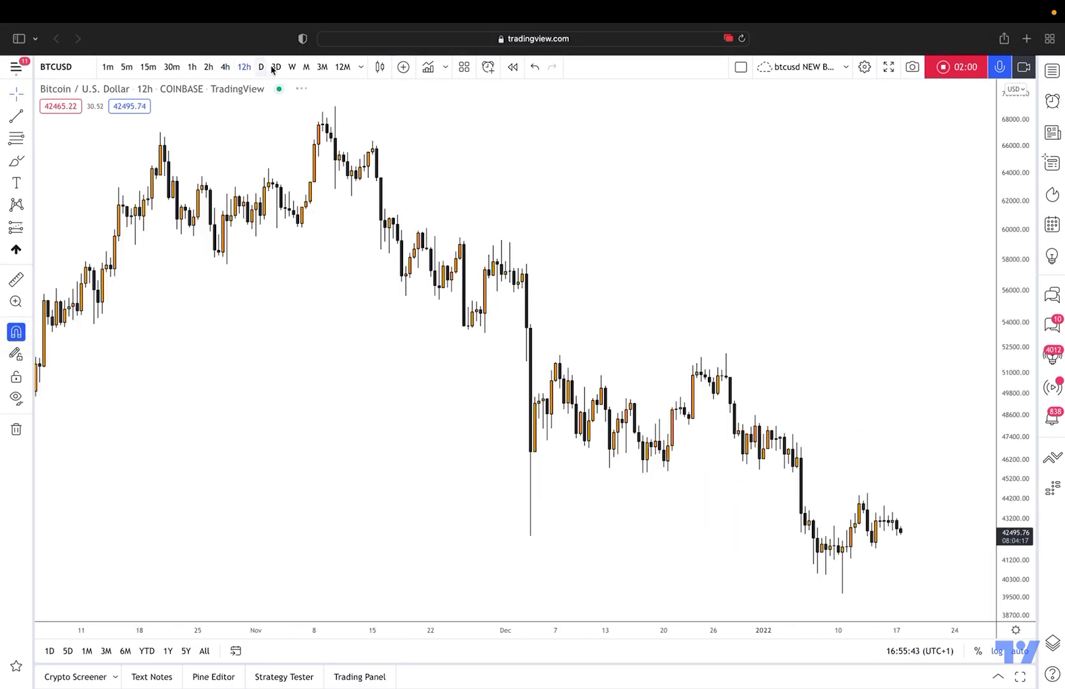
left_click_drag(637, 633, 782, 638)
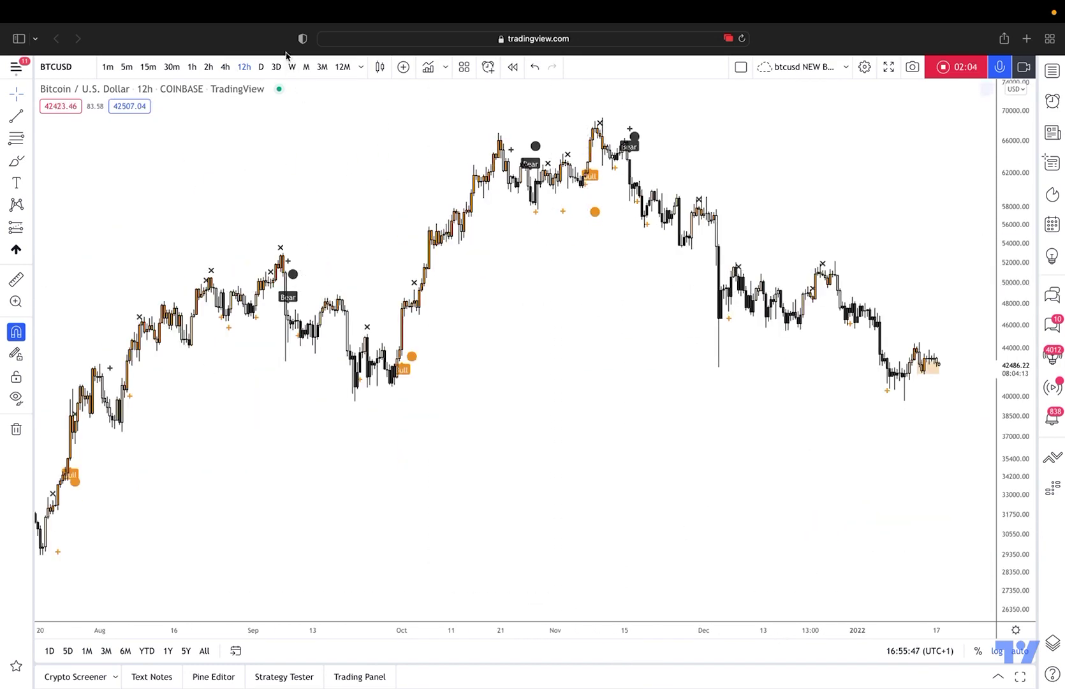
left_click(291, 67)
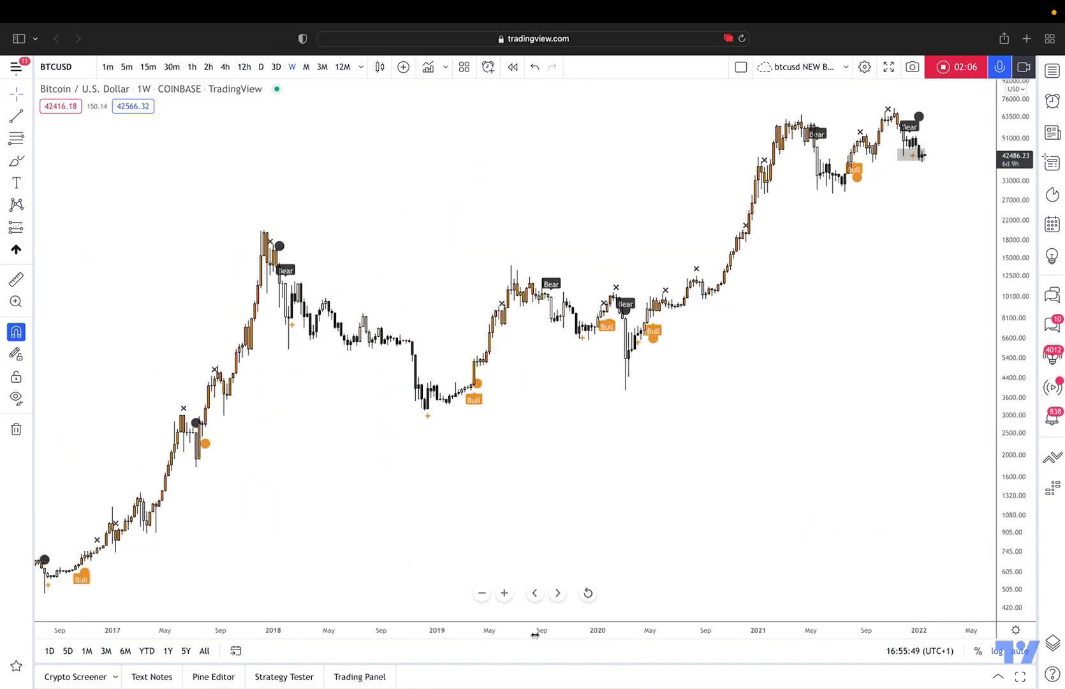
left_click_drag(534, 634, 300, 660)
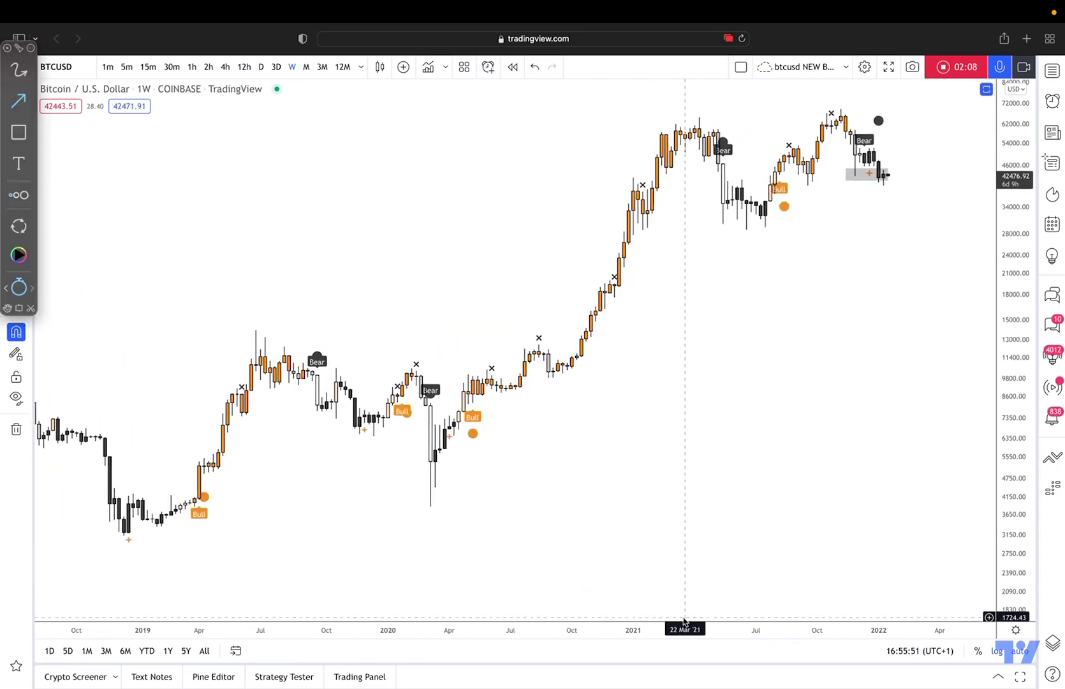
Frame the price range from January 2021 to January 2022 with a rectangle and draw a rightward arrow across it.
key("a")
key("r")
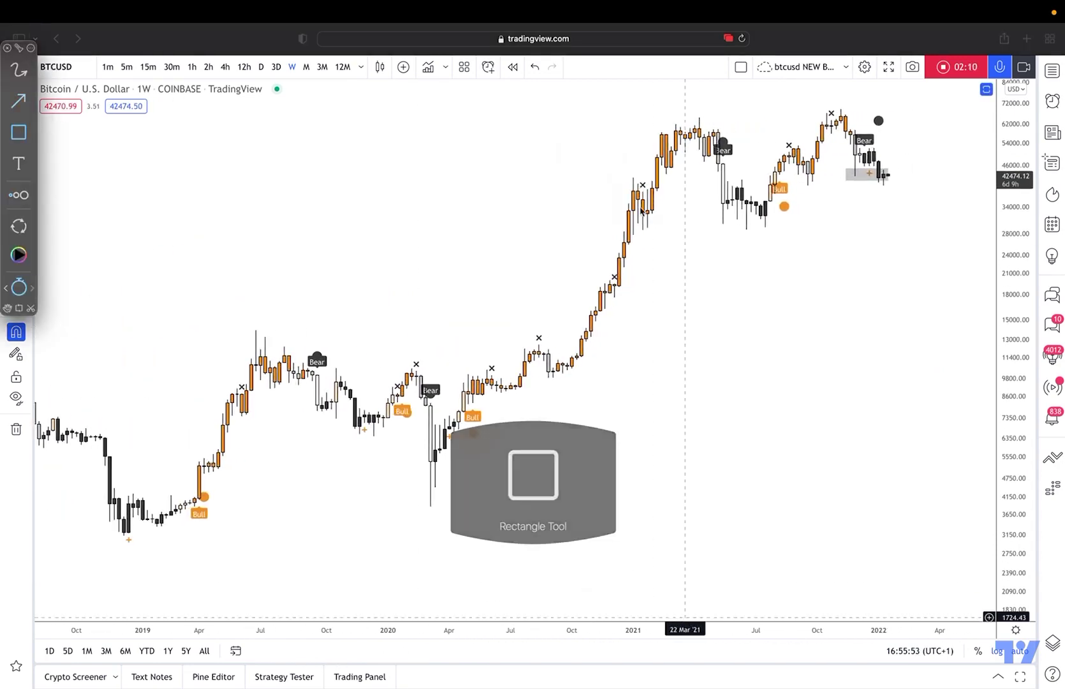
mouse_move(637, 230)
left_mouse_down()
mouse_move(884, 210)
mouse_move(914, 119)
left_mouse_up()
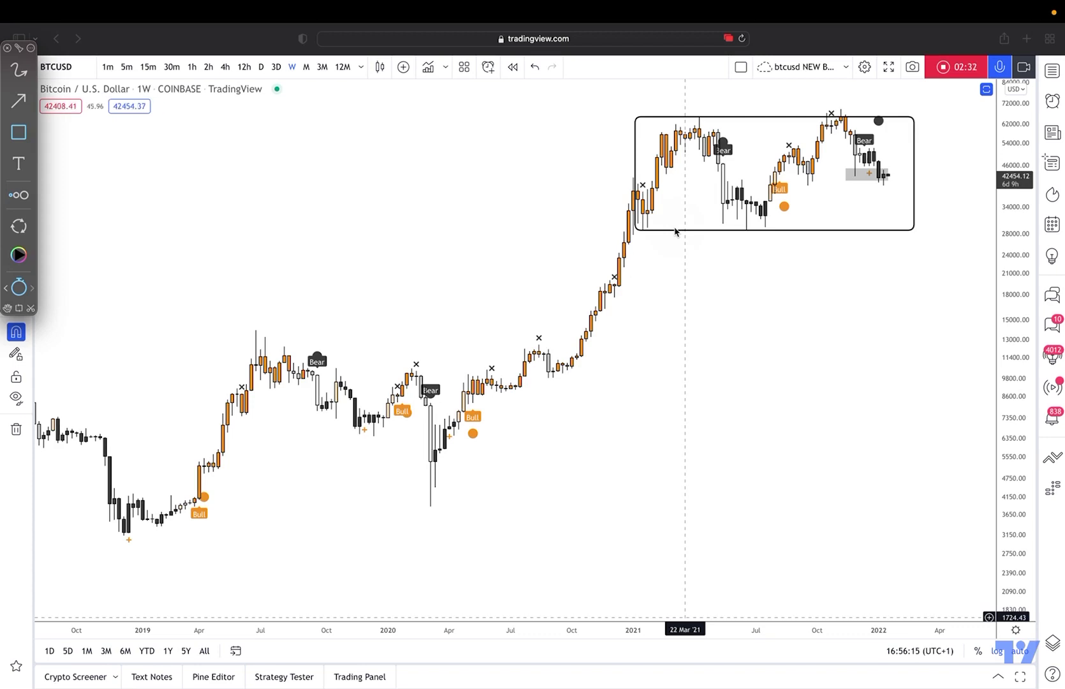
key("a")
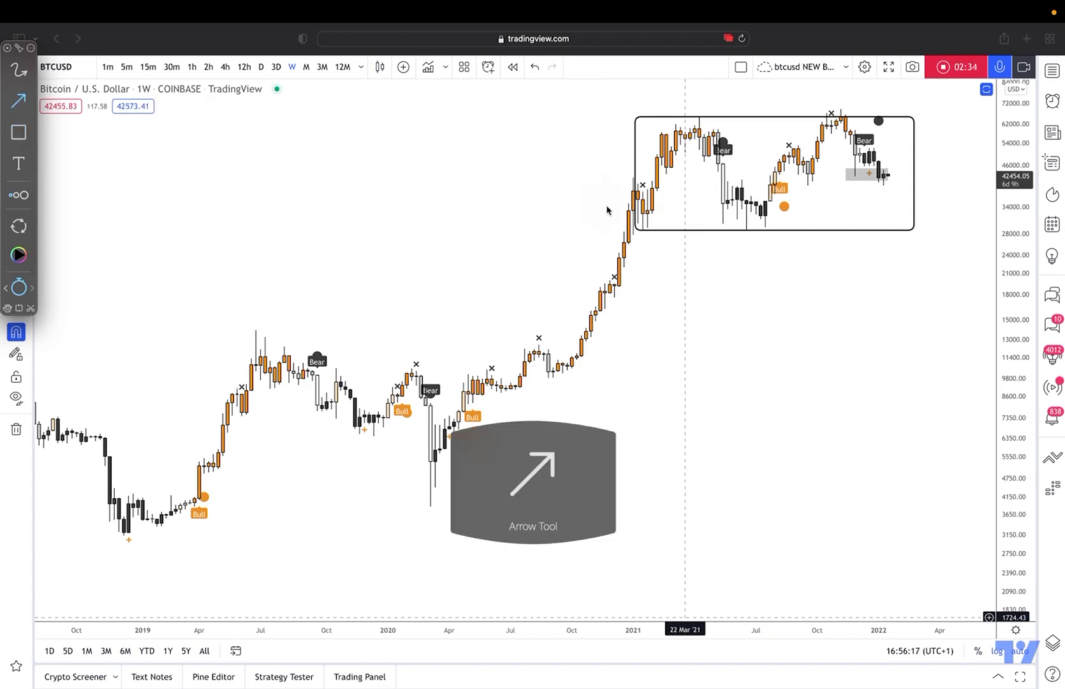
left_click_drag(652, 178, 905, 183)
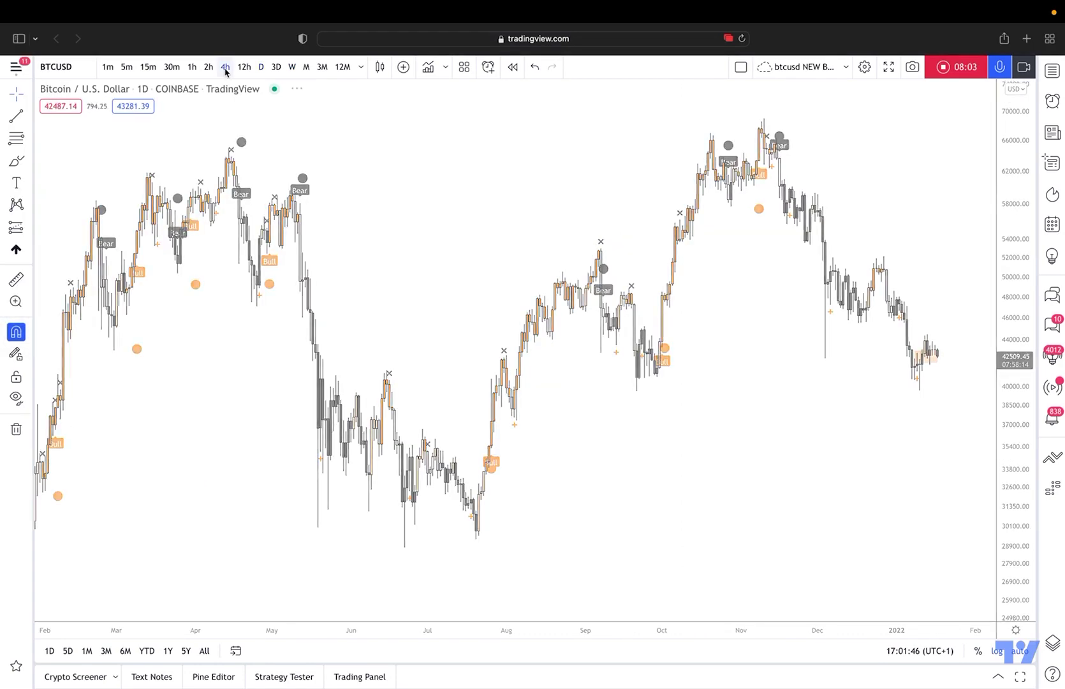
Switch to the 4-hour chart and sketch freehand arrows over the December range and the early-January drop.
left_click(225, 66)
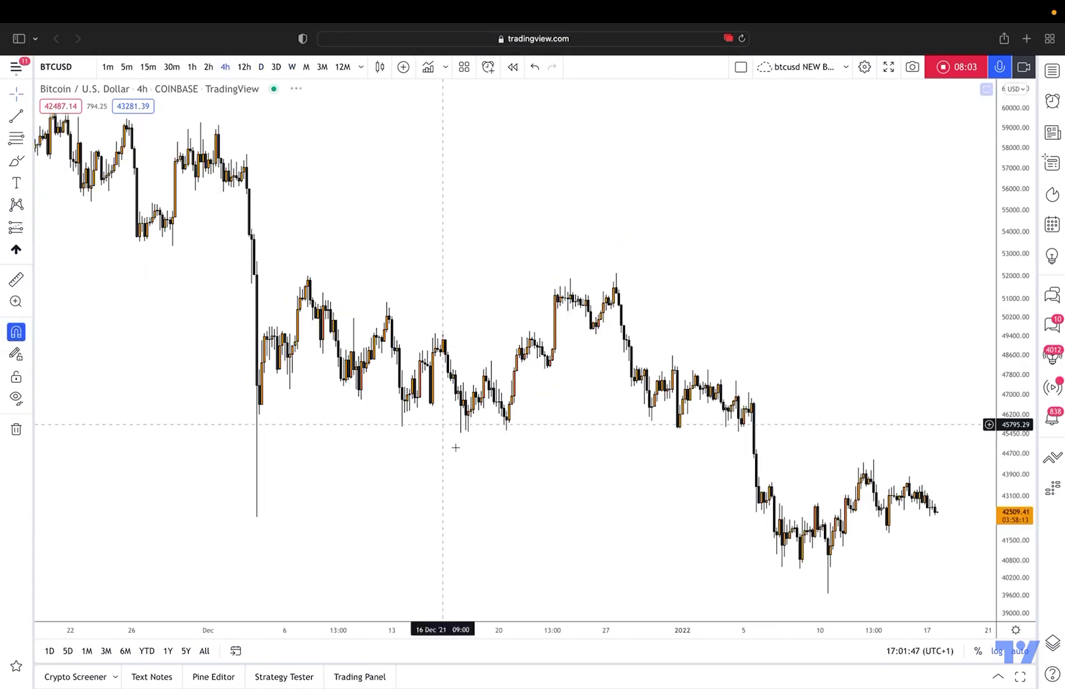
key("a")
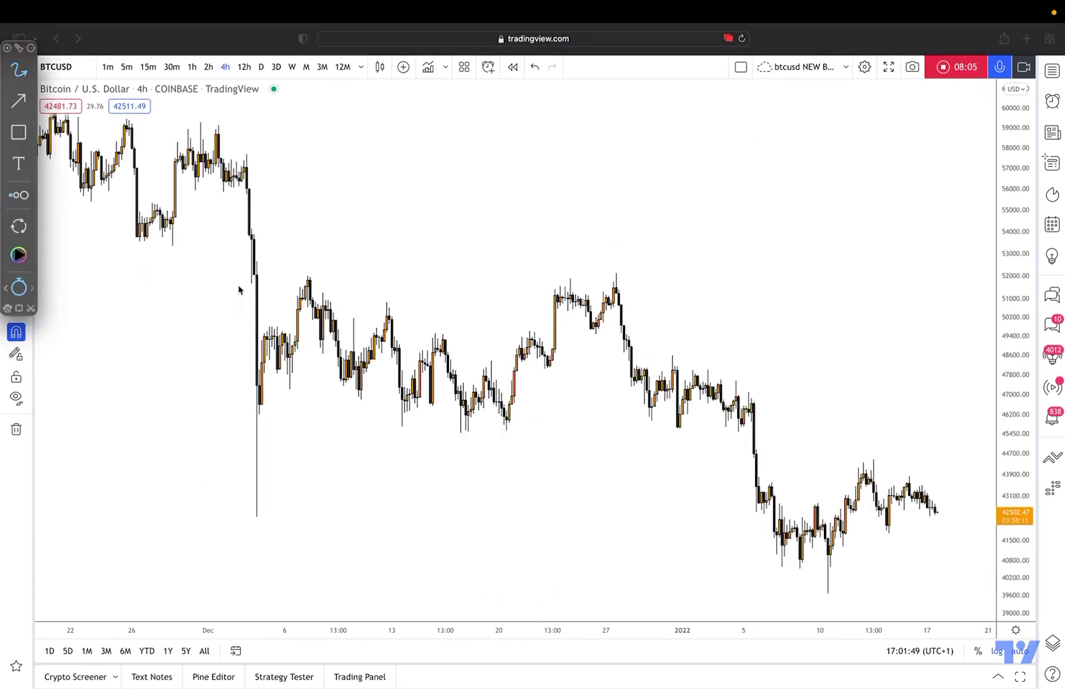
left_click_drag(256, 342, 703, 350)
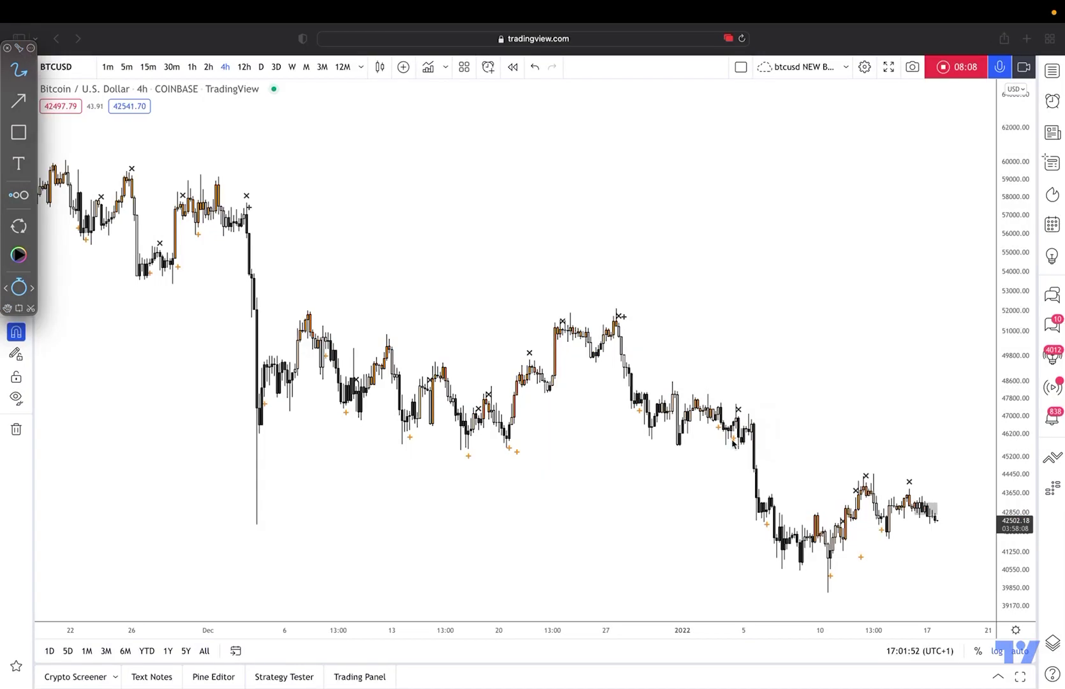
left_click_drag(733, 442, 760, 562)
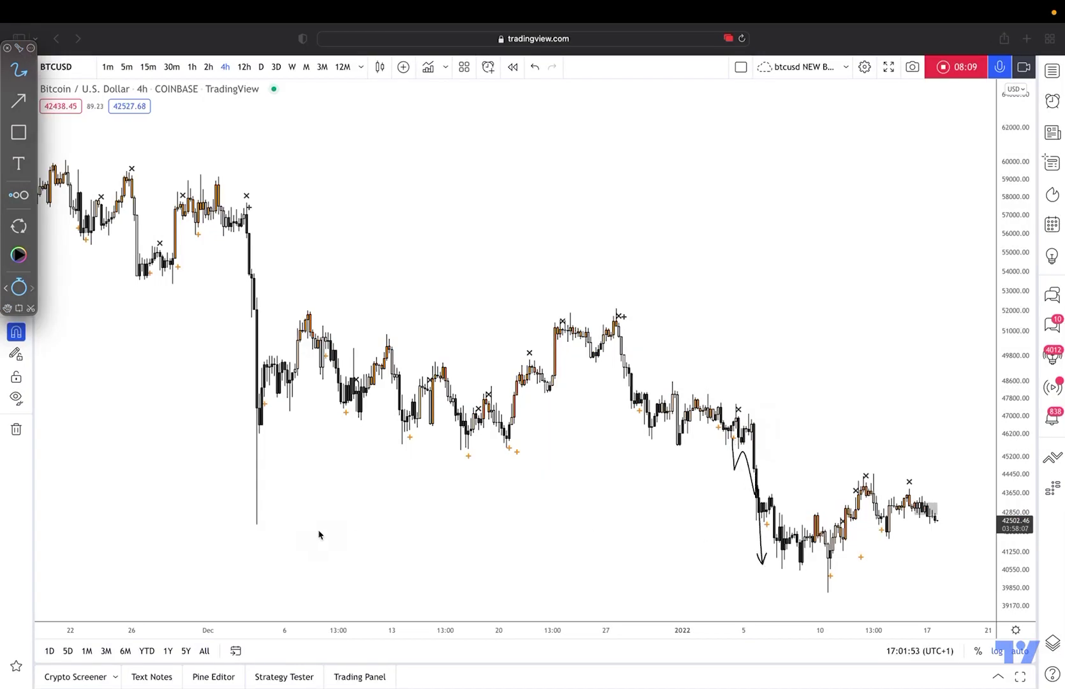
Draw a horizontal line from the low of the early-December wick across to the latest January candles.
left_click(17, 102)
left_click(18, 102)
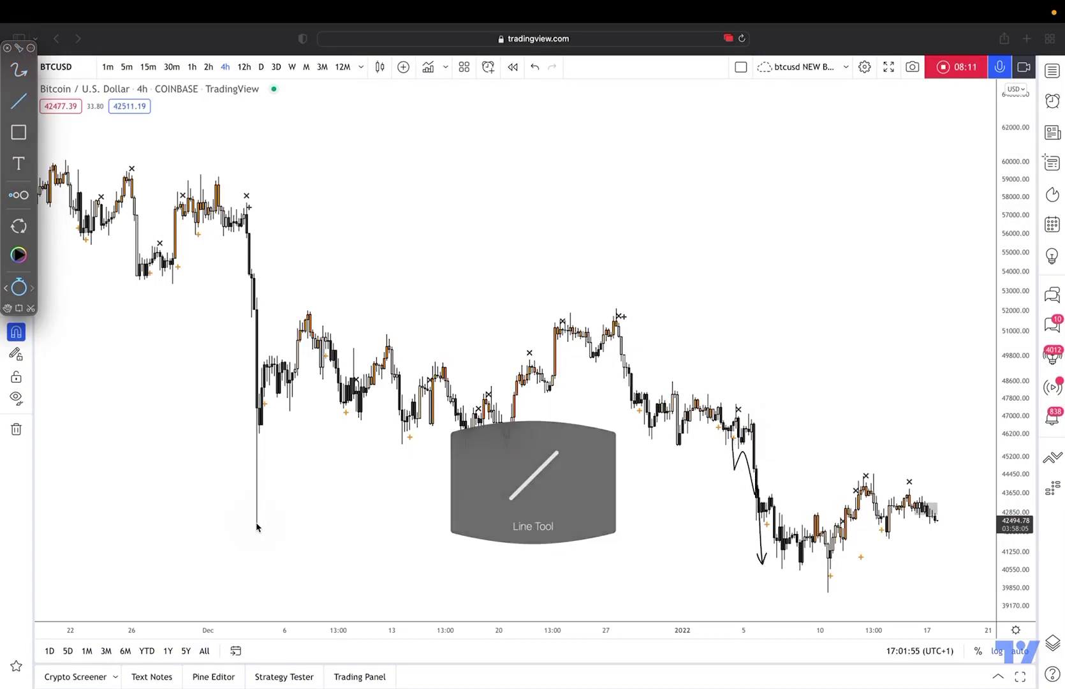
left_click_drag(256, 524, 996, 524)
Sketch freehand arrows tracing the January dip below the line, its rebound, and the price swings in the range.
key("p")
mouse_move(760, 532)
left_mouse_down()
mouse_move(786, 593)
mouse_move(861, 550)
left_mouse_up()
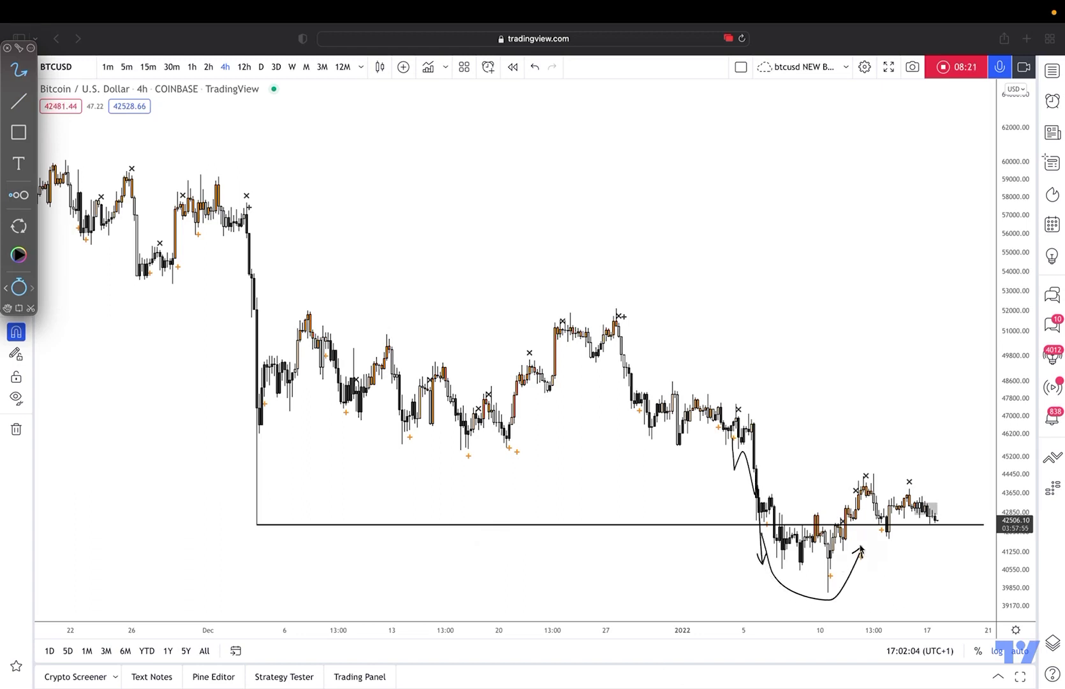
mouse_move(758, 542)
left_mouse_down()
mouse_move(805, 597)
mouse_move(872, 541)
left_mouse_up()
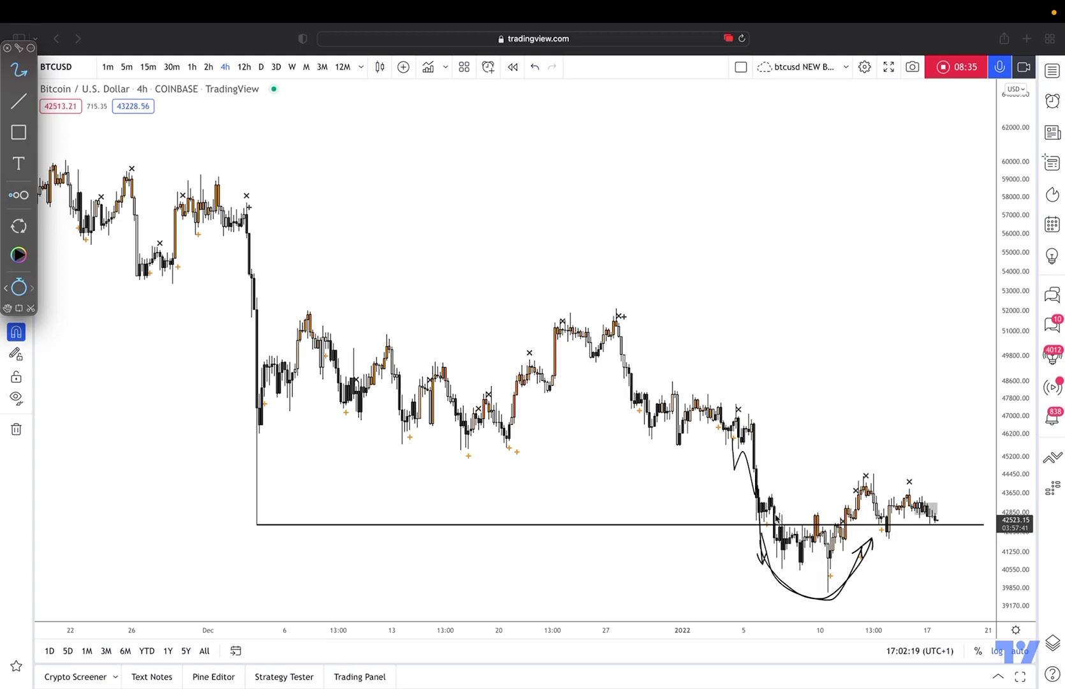
mouse_move(787, 548)
left_mouse_down()
mouse_move(848, 534)
mouse_move(899, 494)
mouse_move(917, 514)
left_mouse_up()
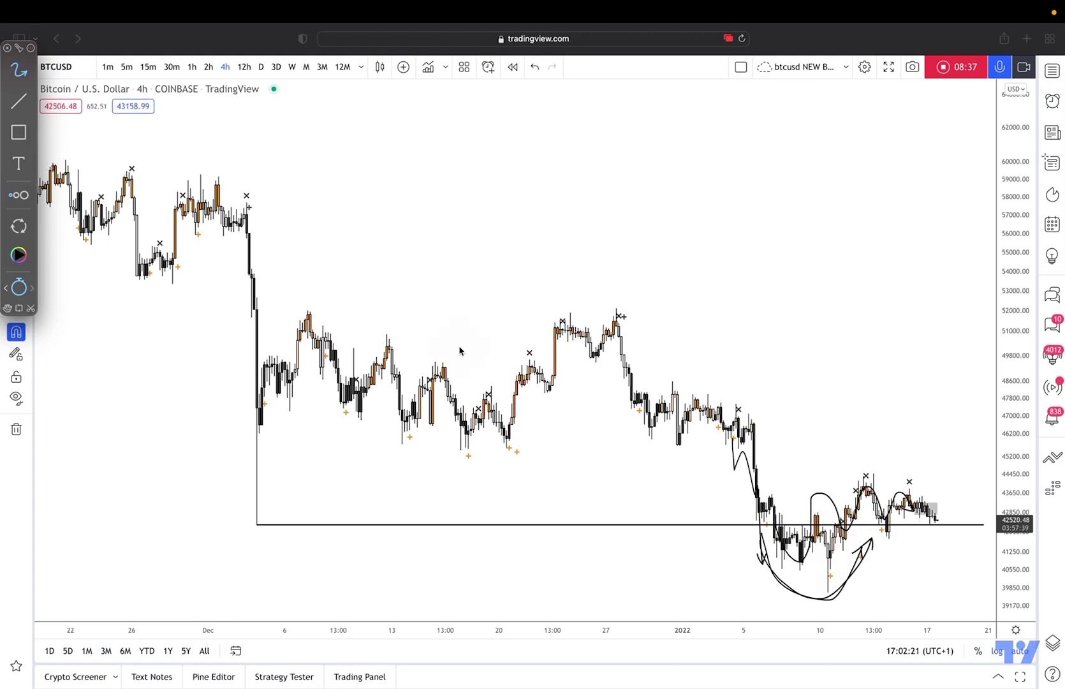
mouse_move(296, 382)
left_mouse_down()
mouse_move(395, 453)
mouse_move(622, 440)
left_mouse_up()
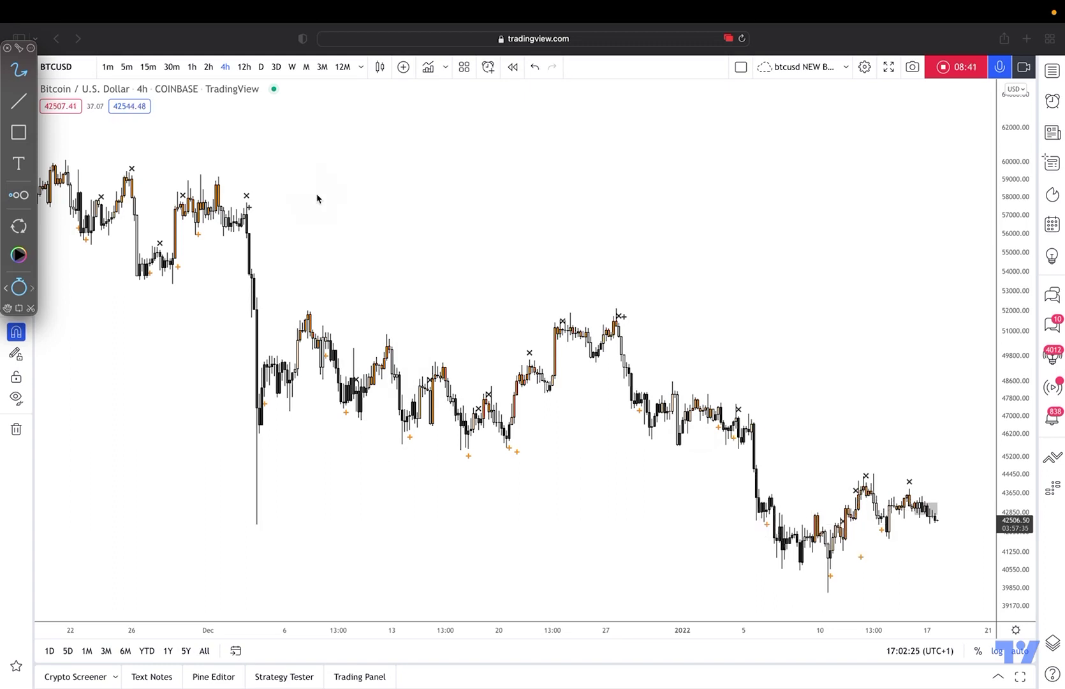
Frame the December range, the January range, and finally the whole area between about 39500 and 52000 with rectangles.
key("r")
left_click_drag(255, 523, 955, 312)
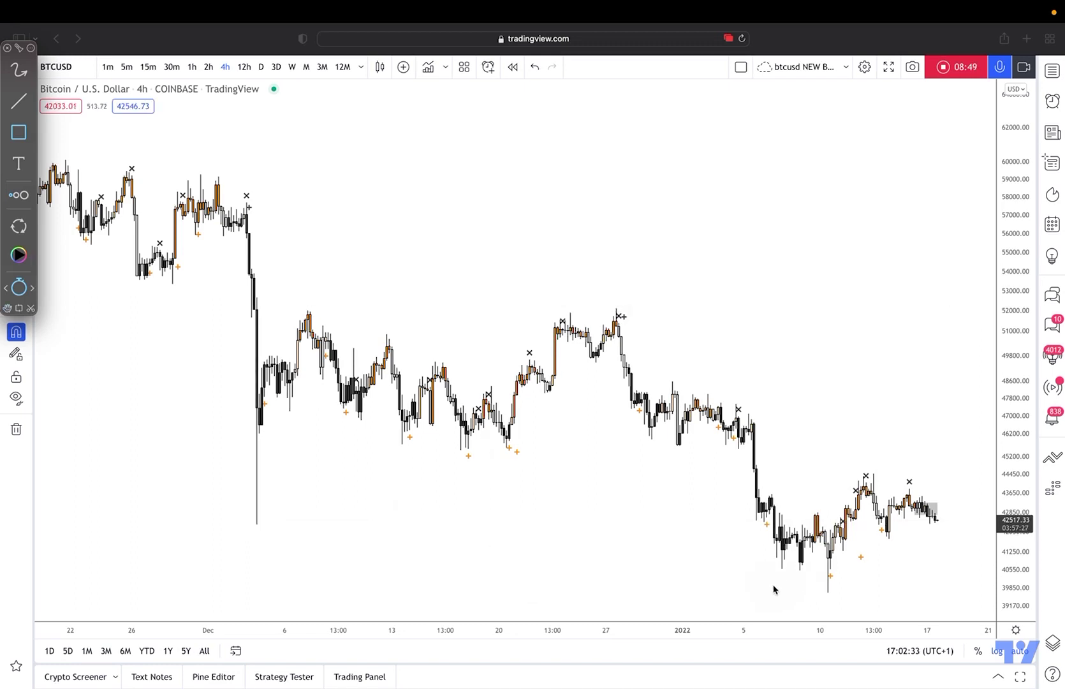
left_click_drag(773, 586, 955, 475)
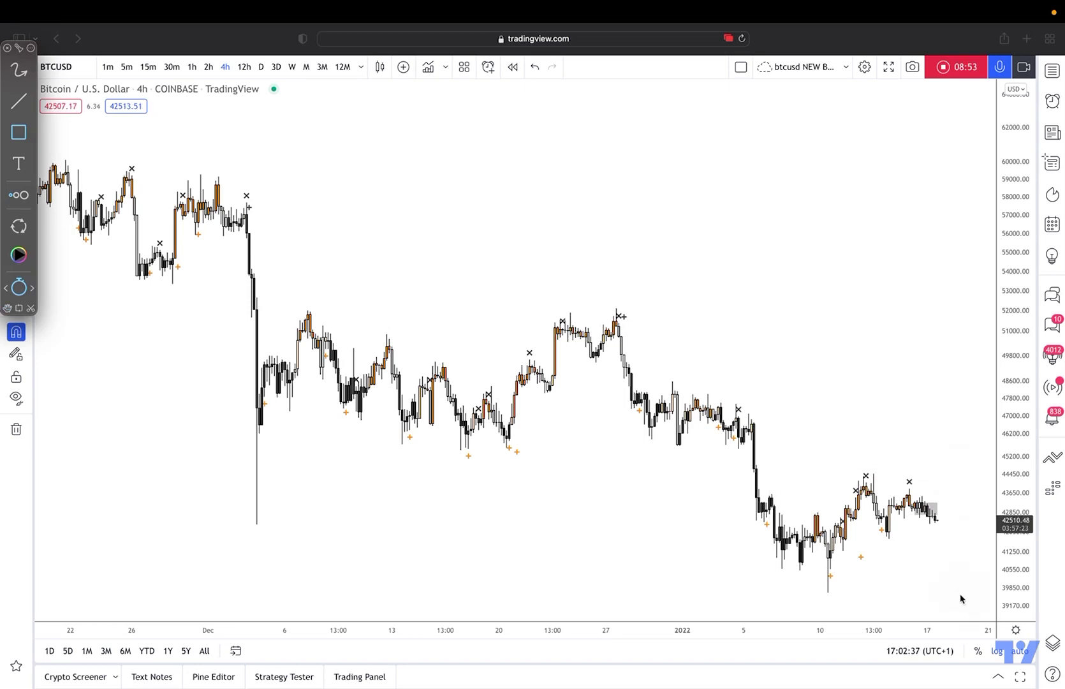
mouse_move(959, 600)
left_mouse_down()
mouse_move(336, 414)
mouse_move(254, 335)
mouse_move(248, 312)
left_mouse_up()
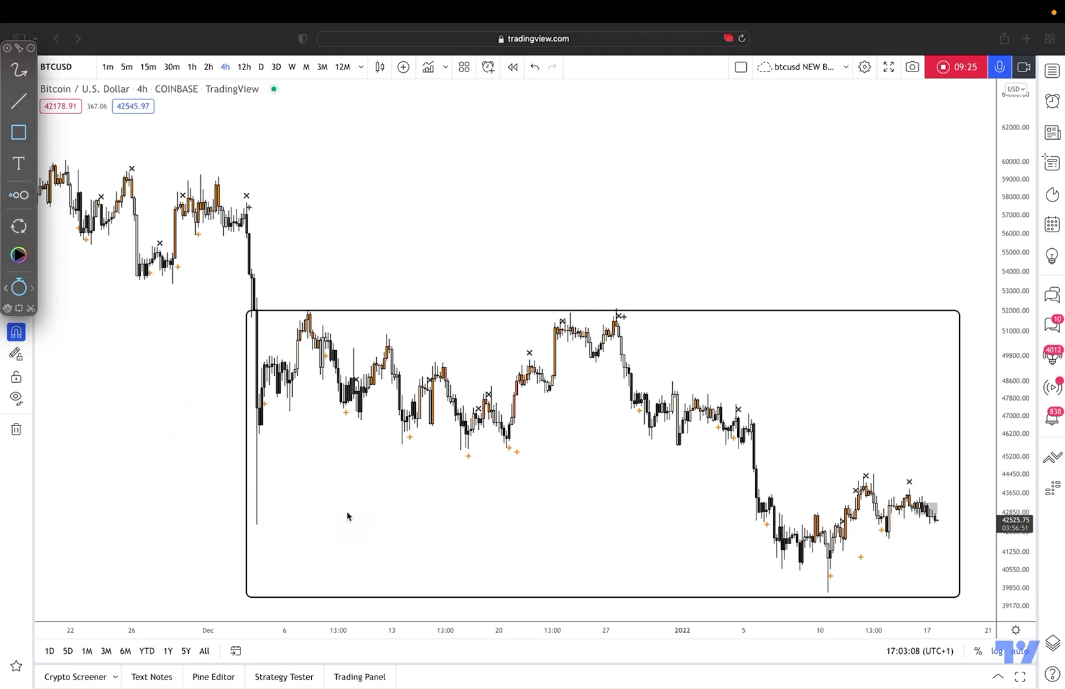
Switch to the 1-hour chart and frame the price range from about 6 to 18 January with a rectangle.
key("Escape")
left_click(191, 67)
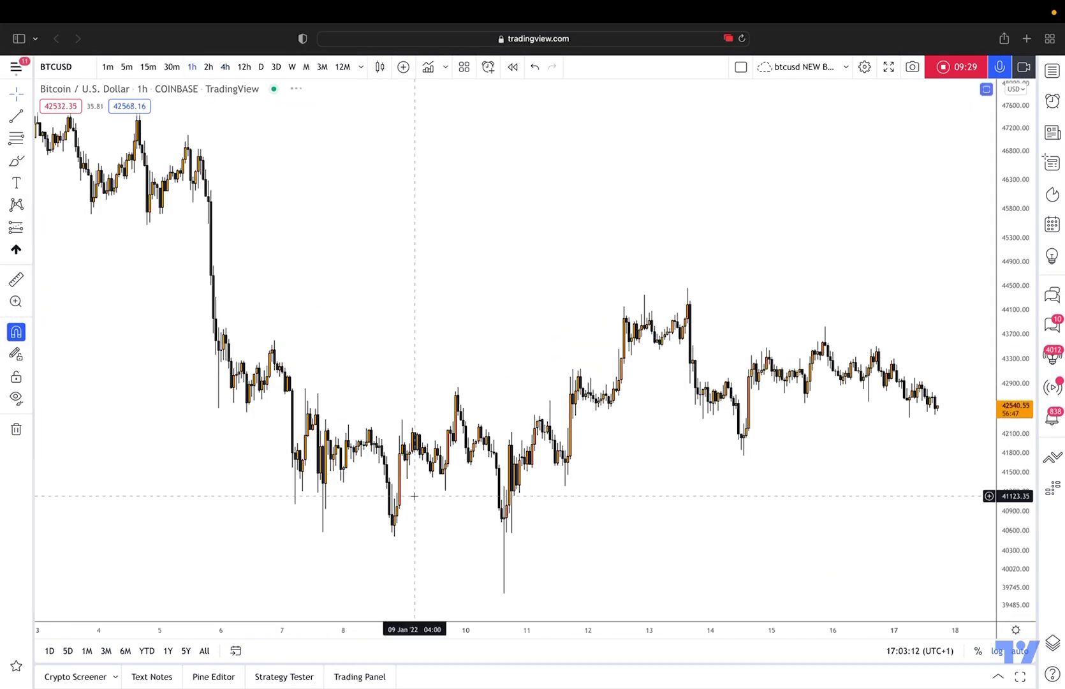
scroll(684, 595, "down", 2)
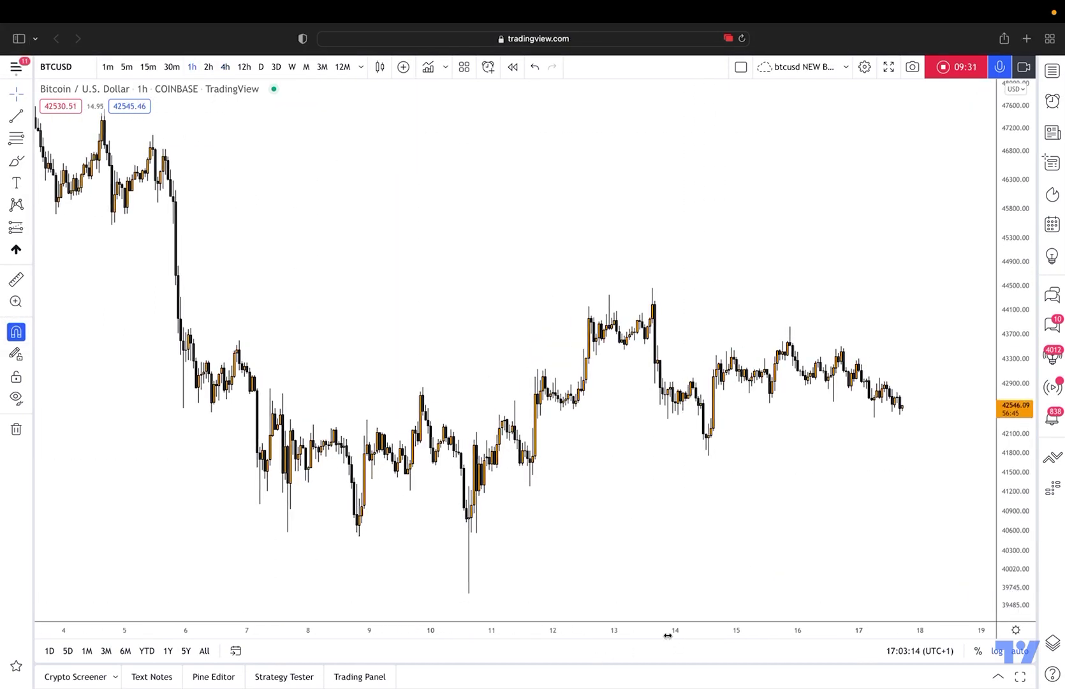
key("r")
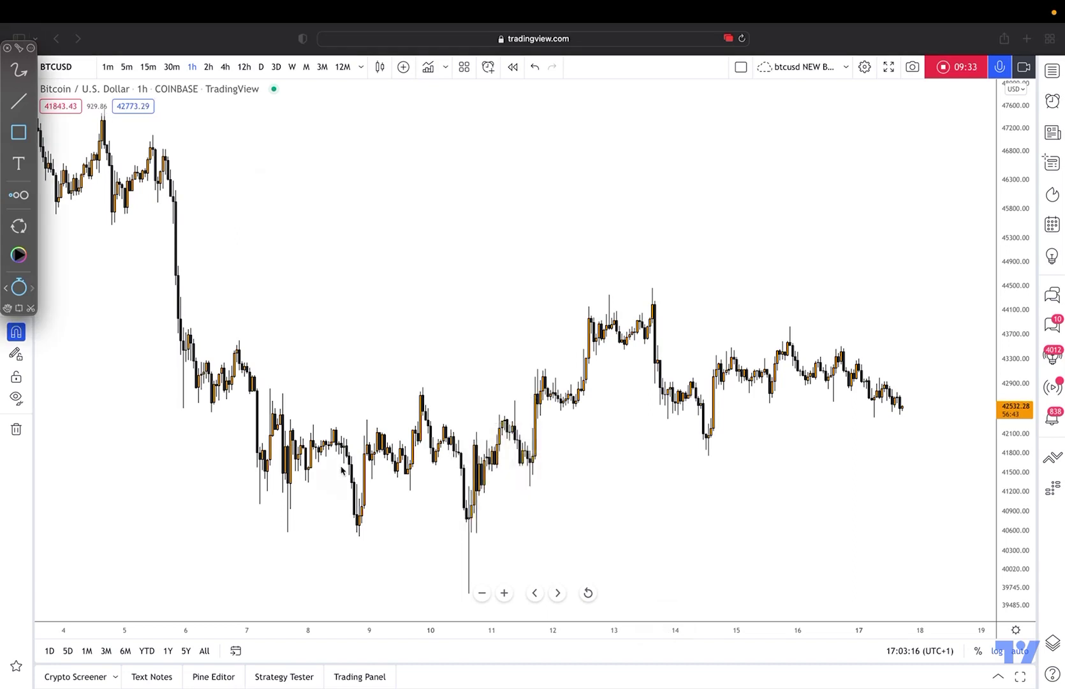
mouse_move(171, 307)
left_mouse_down()
mouse_move(927, 454)
mouse_move(939, 596)
mouse_move(931, 594)
left_mouse_up()
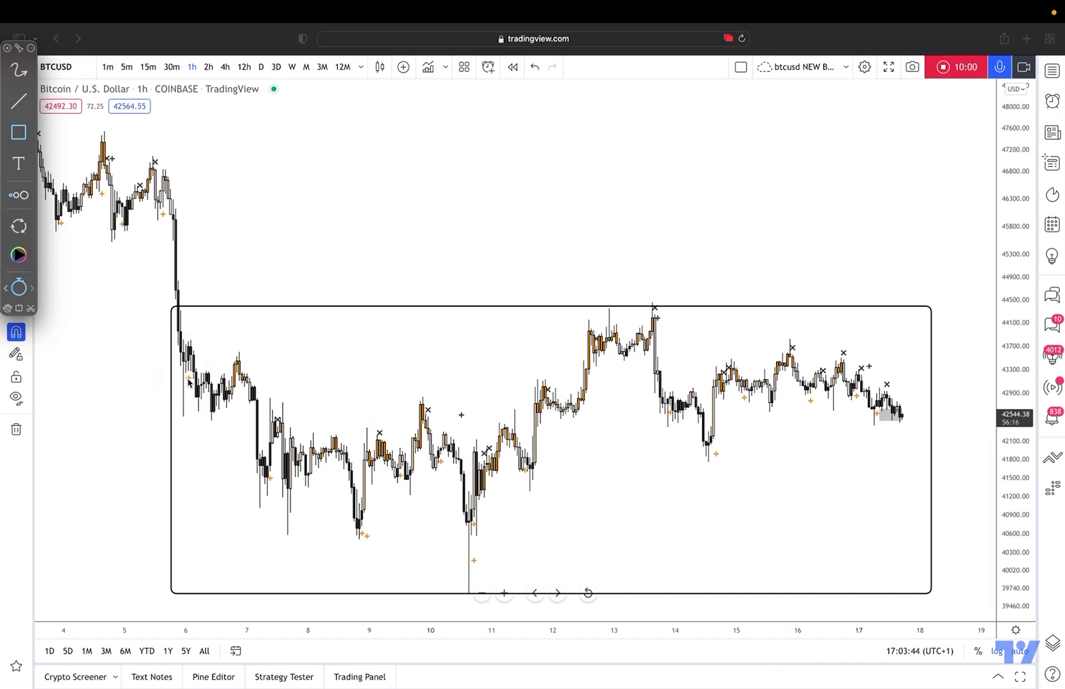
Draw a horizontal line across the rectangle at about 41900 and sketch freehand arrows for the price swings and a projected drop and bounce.
left_click(18, 70)
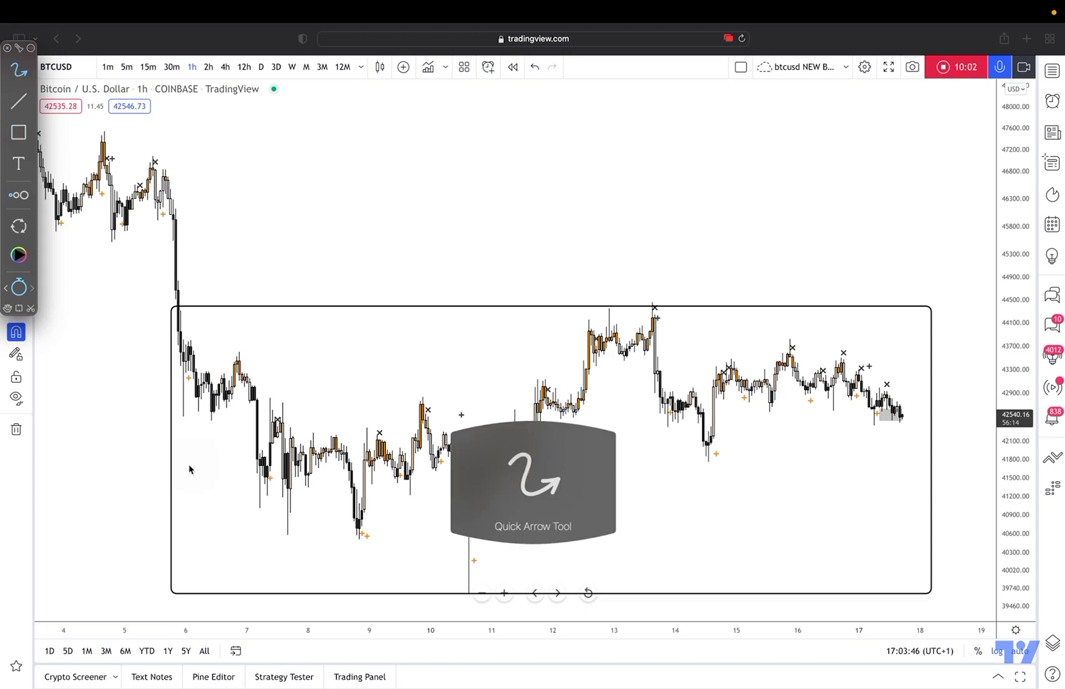
left_click(24, 134)
left_click(19, 101)
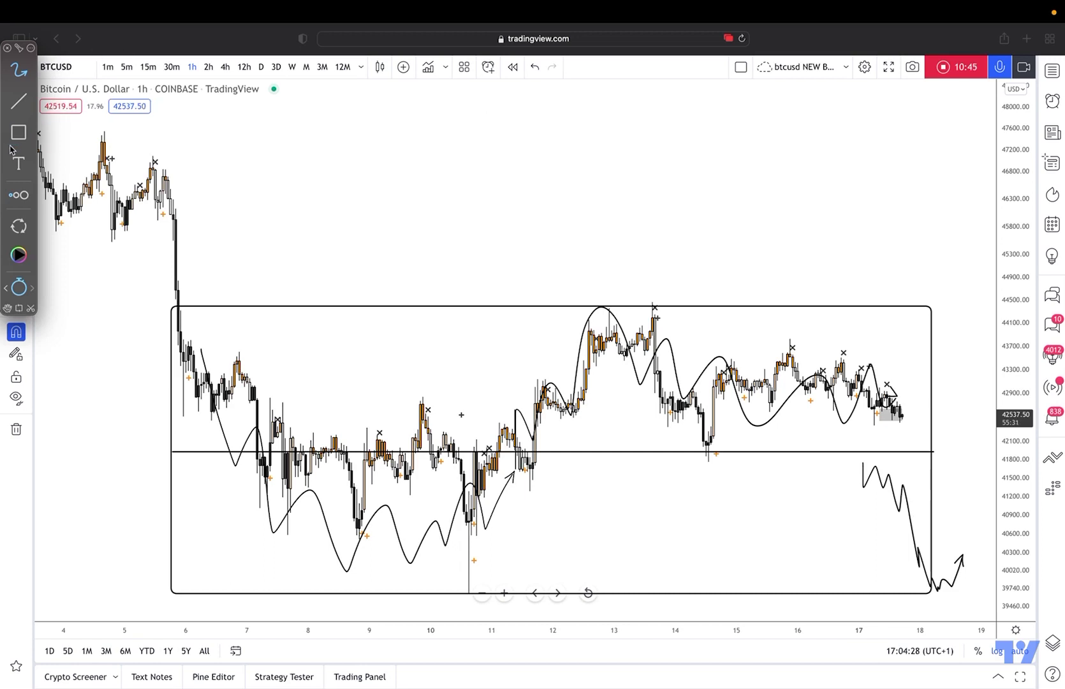
Draw a schematic range rectangle above the framed January range and sketch a freehand arrow swinging between its upper and lower edges.
left_click(18, 132)
mouse_move(428, 146)
left_mouse_down()
mouse_move(661, 212)
mouse_move(666, 241)
left_mouse_up()
left_click(19, 70)
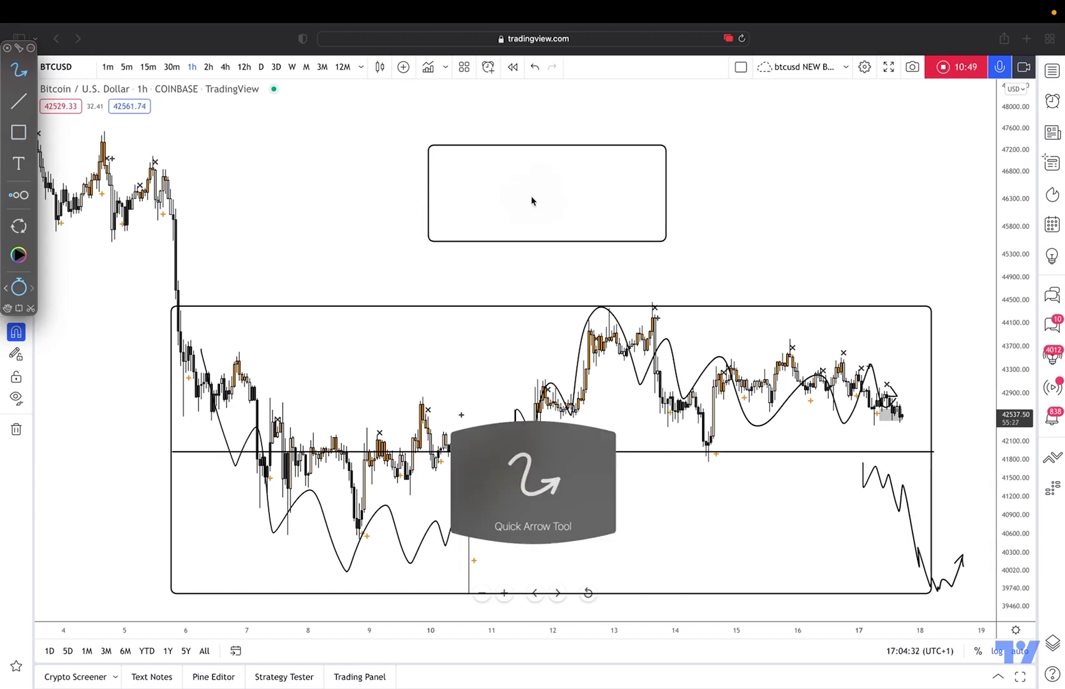
mouse_move(430, 206)
left_mouse_down()
mouse_move(464, 148)
mouse_move(488, 223)
mouse_move(507, 241)
mouse_move(570, 151)
mouse_move(608, 244)
mouse_move(633, 140)
mouse_move(663, 196)
left_mouse_up()
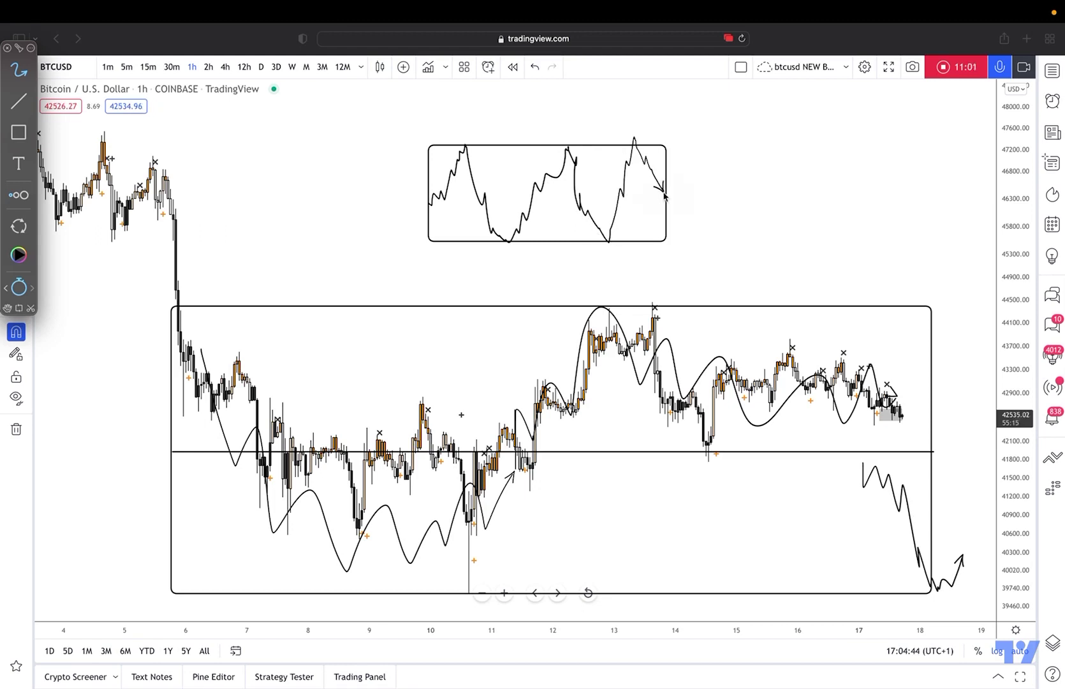
Sketch freehand breakout arrows above and below the schematic range, extend them onward, and add curved arrows around their swings.
mouse_move(667, 145)
left_mouse_down()
mouse_move(681, 121)
mouse_move(688, 132)
mouse_move(704, 123)
mouse_move(714, 141)
left_mouse_up()
mouse_move(666, 236)
left_mouse_down()
mouse_move(670, 250)
mouse_move(711, 251)
left_mouse_up()
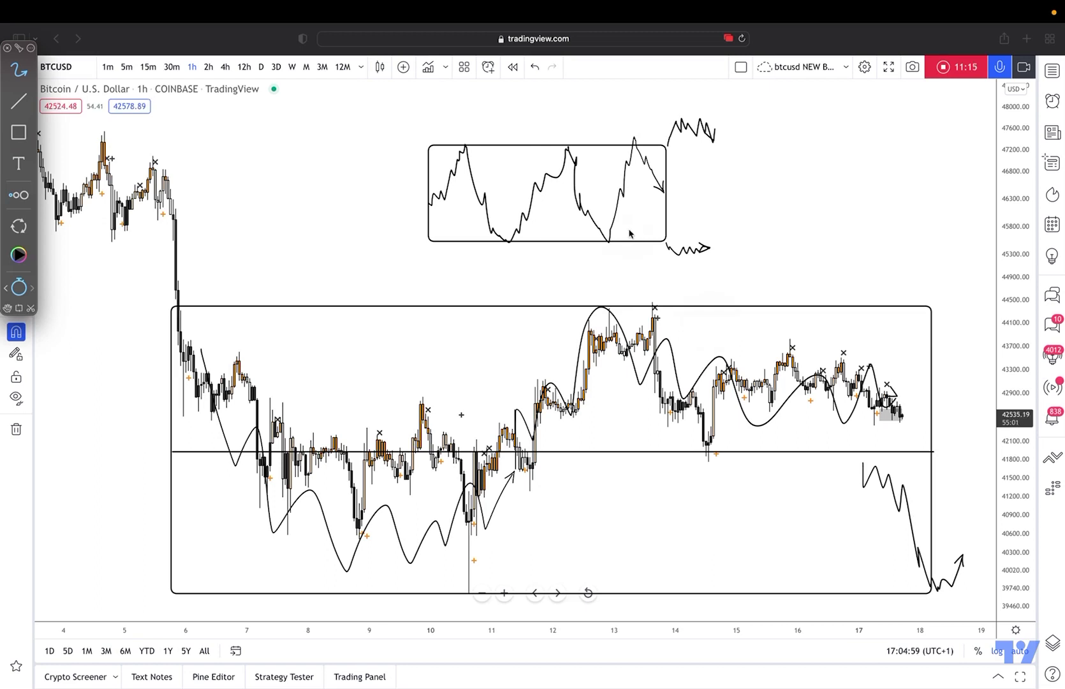
left_click_drag(432, 203, 604, 204)
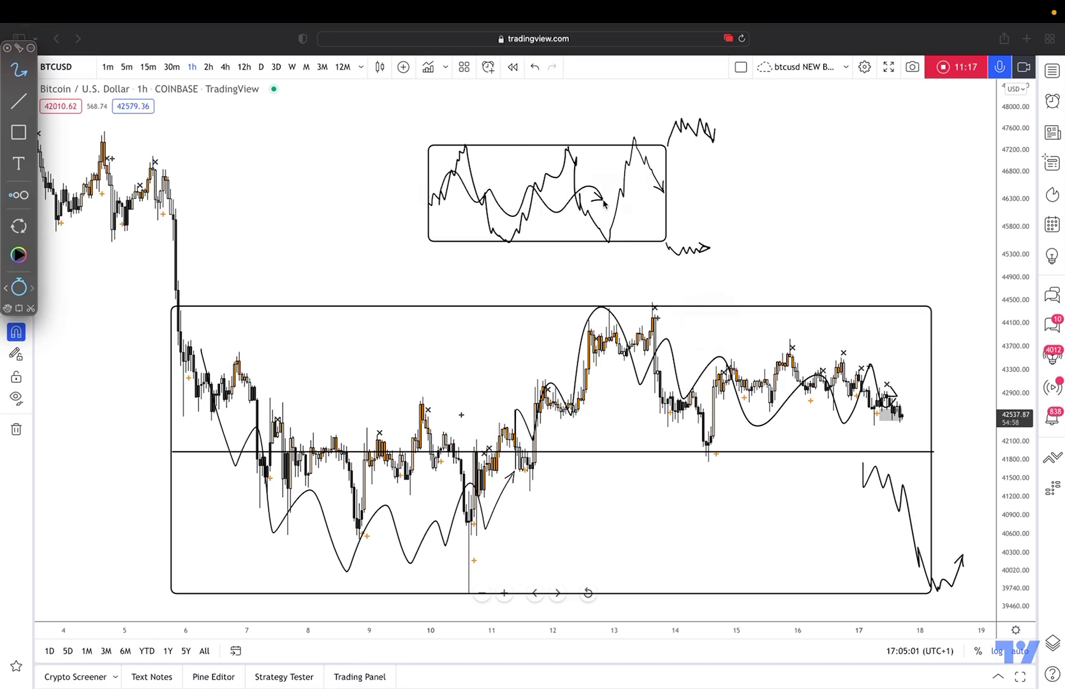
key("super+z")
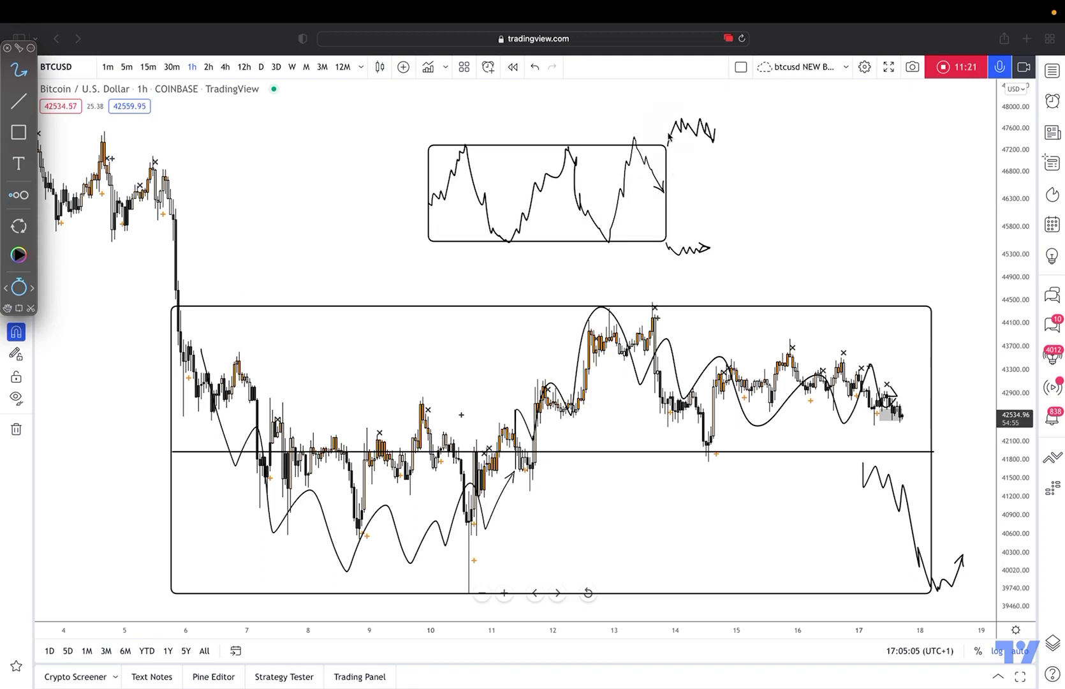
mouse_move(713, 132)
left_mouse_down()
mouse_move(735, 148)
mouse_move(759, 120)
left_mouse_up()
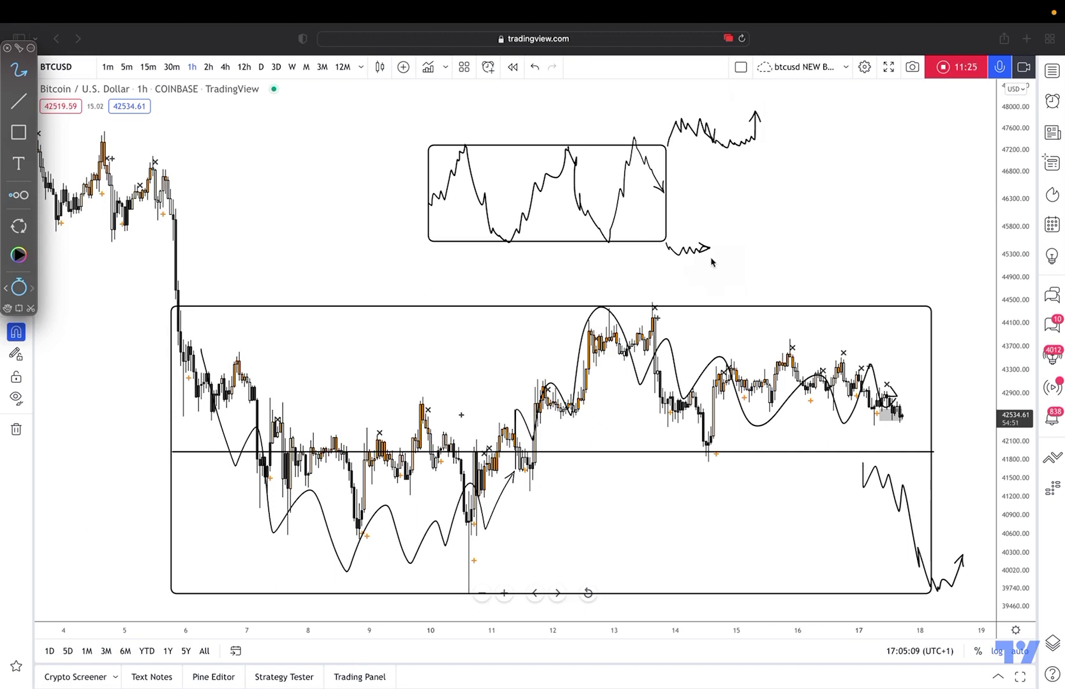
mouse_move(700, 248)
left_mouse_down()
mouse_move(707, 238)
mouse_move(739, 242)
mouse_move(752, 269)
left_mouse_up()
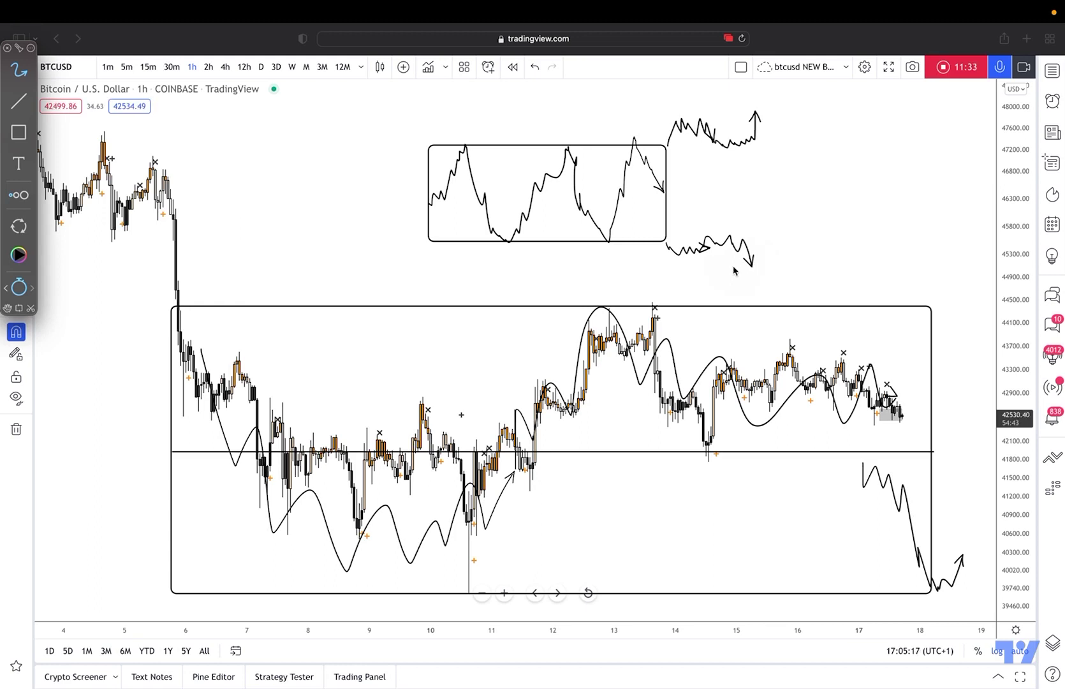
mouse_move(660, 247)
left_mouse_down()
mouse_move(700, 257)
mouse_move(718, 220)
mouse_move(747, 236)
left_mouse_up()
mouse_move(657, 123)
left_mouse_down()
mouse_move(696, 113)
mouse_move(724, 157)
mouse_move(751, 149)
left_mouse_up()
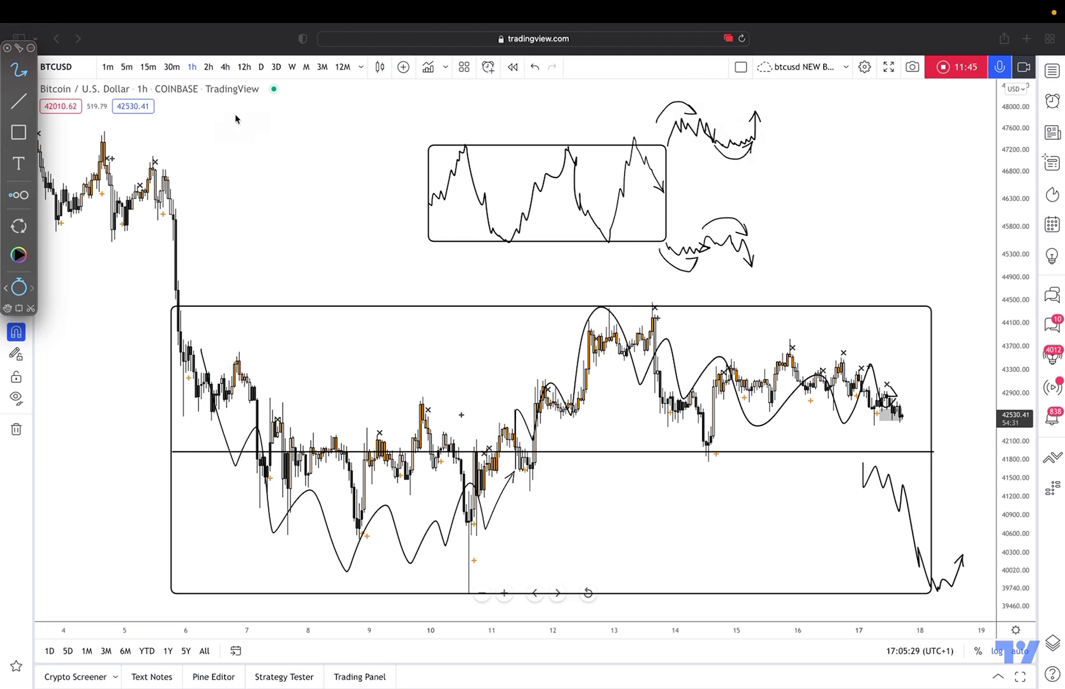
Add bold straight arrows for the false breakouts and reversals on both sides, plus two horizontal ones along the schematic's lower edge.
left_click(32, 101)
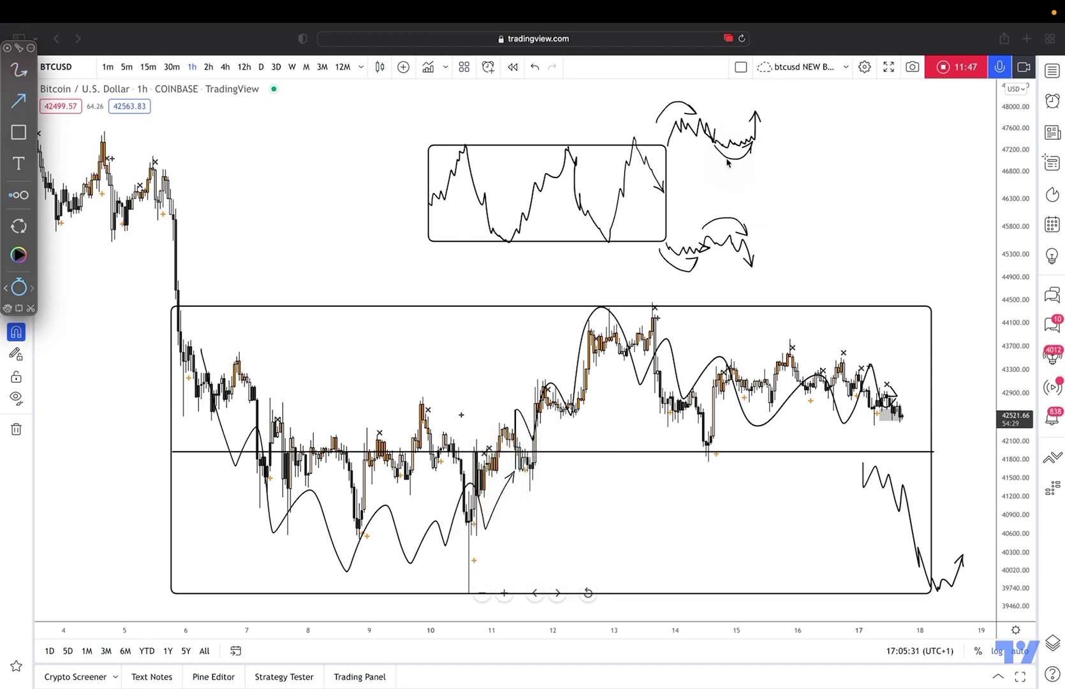
mouse_move(658, 136)
left_mouse_down()
mouse_move(684, 97)
mouse_move(736, 198)
left_mouse_up()
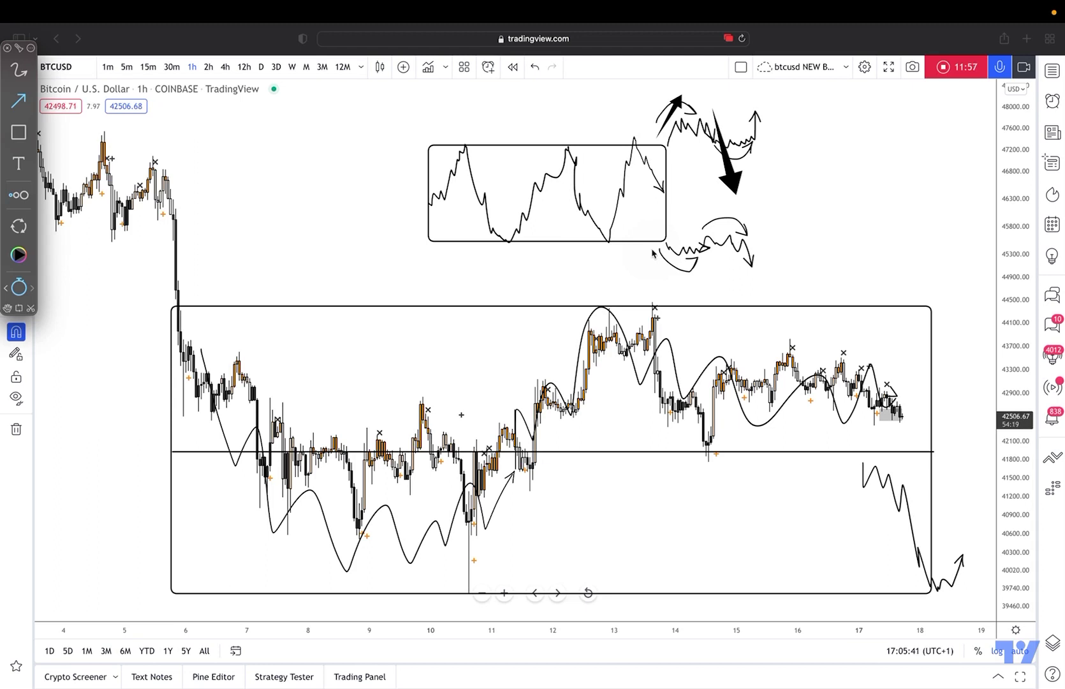
left_click_drag(652, 247, 689, 285)
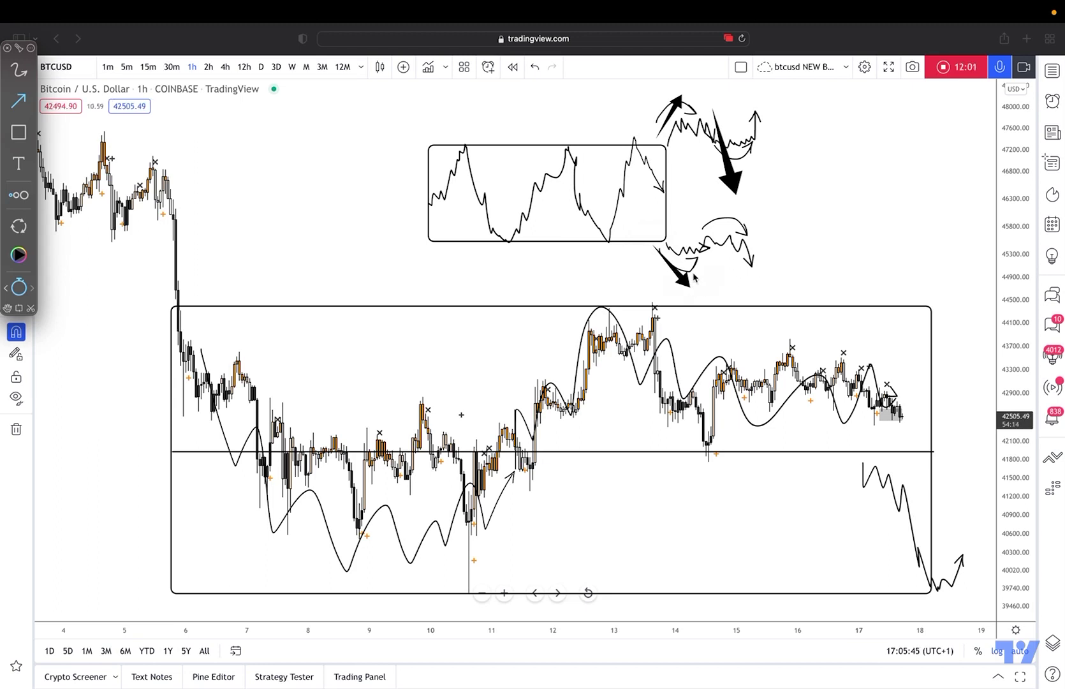
left_click_drag(693, 271, 738, 206)
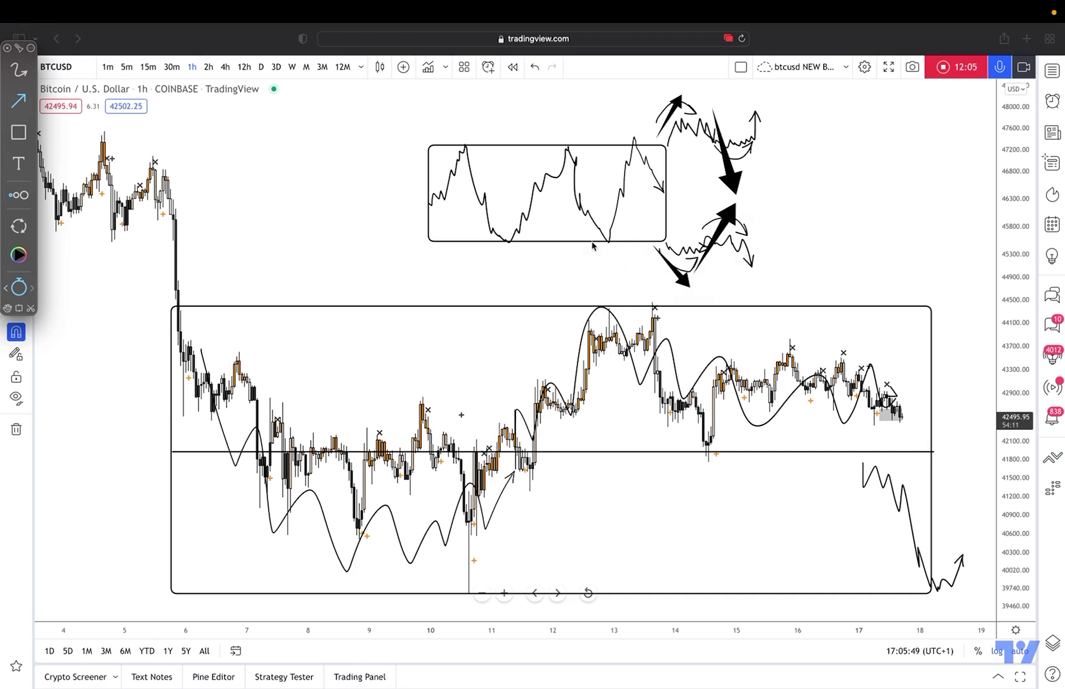
left_click_drag(592, 242, 681, 242)
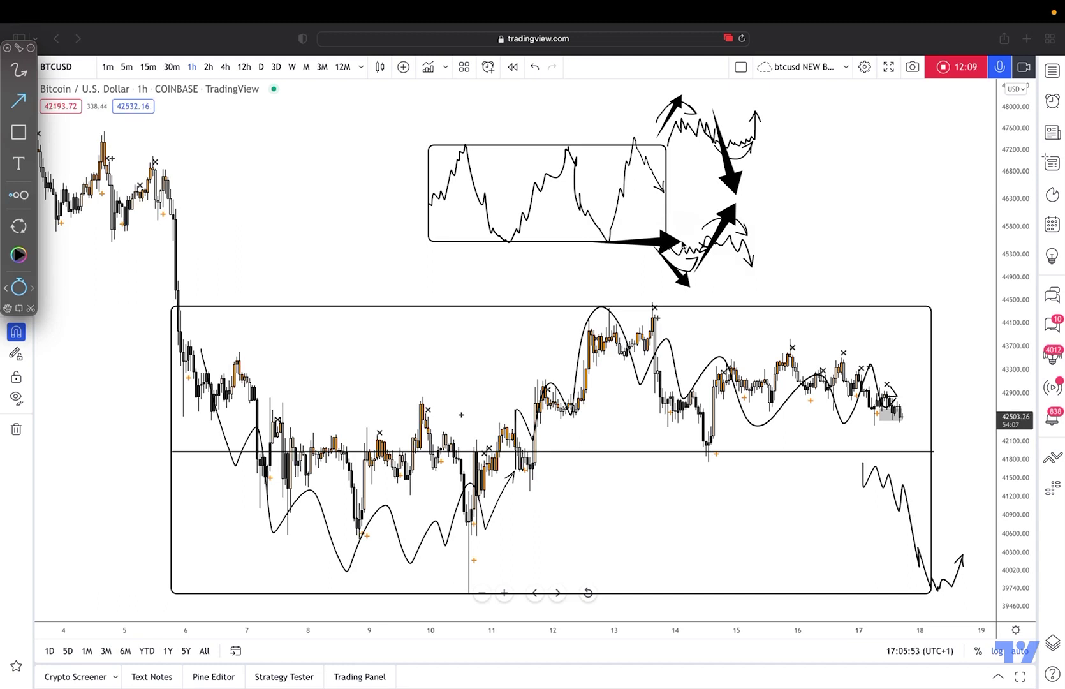
left_click_drag(712, 242, 761, 243)
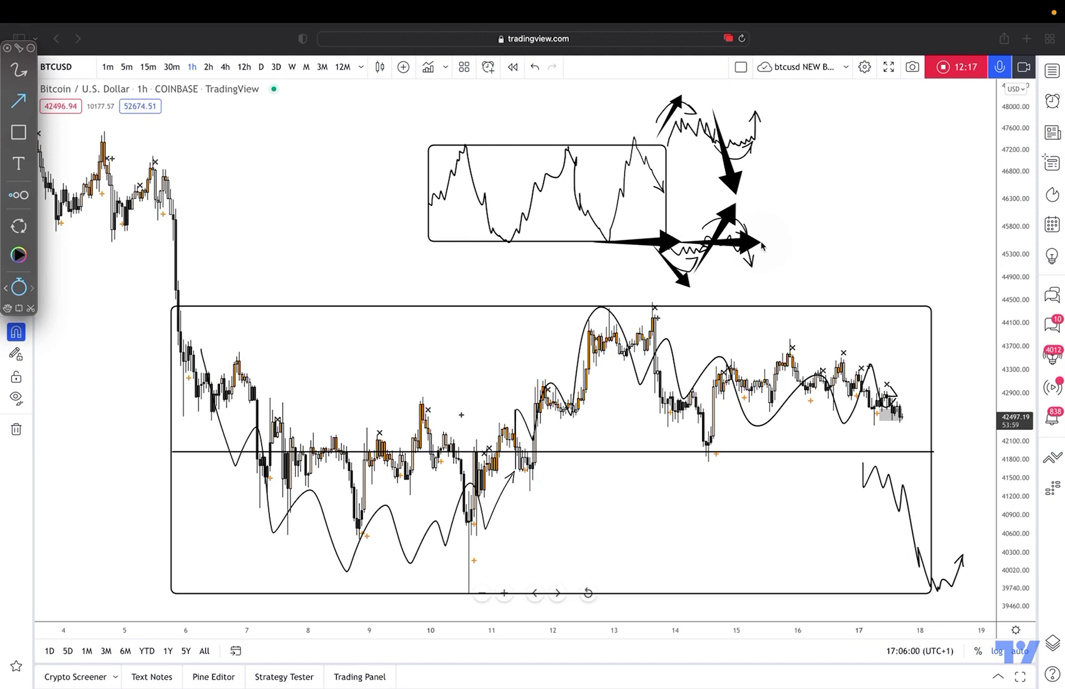
Frame the whole schematic and its breakout arrows with a larger rectangle, and clear the drawings.
left_click(18, 133)
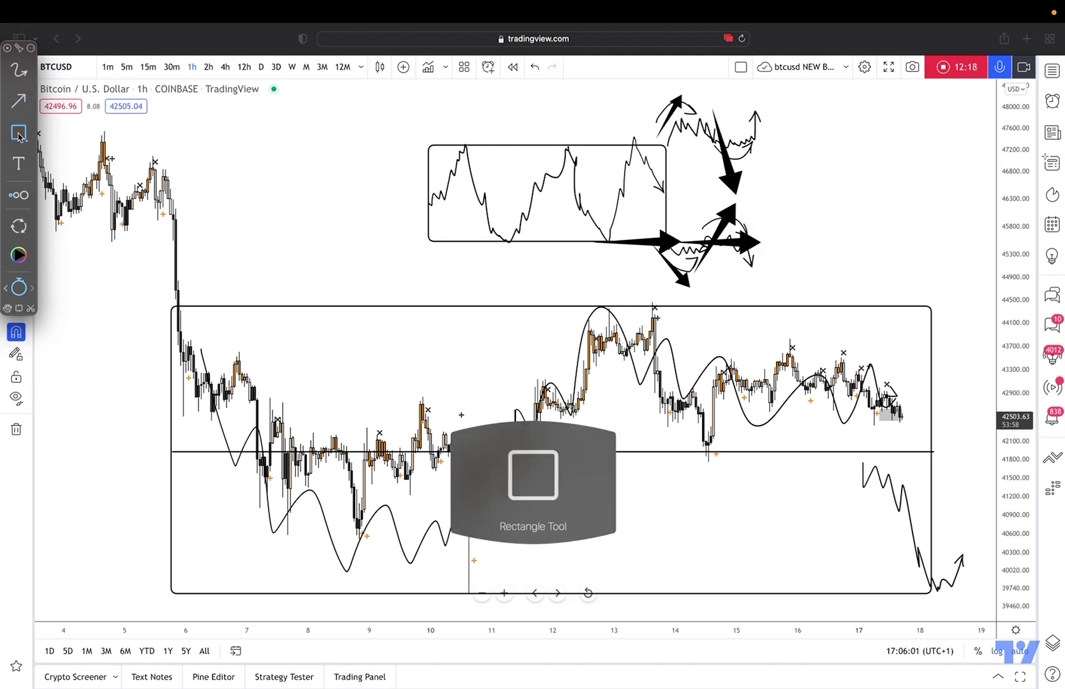
left_click(761, 280)
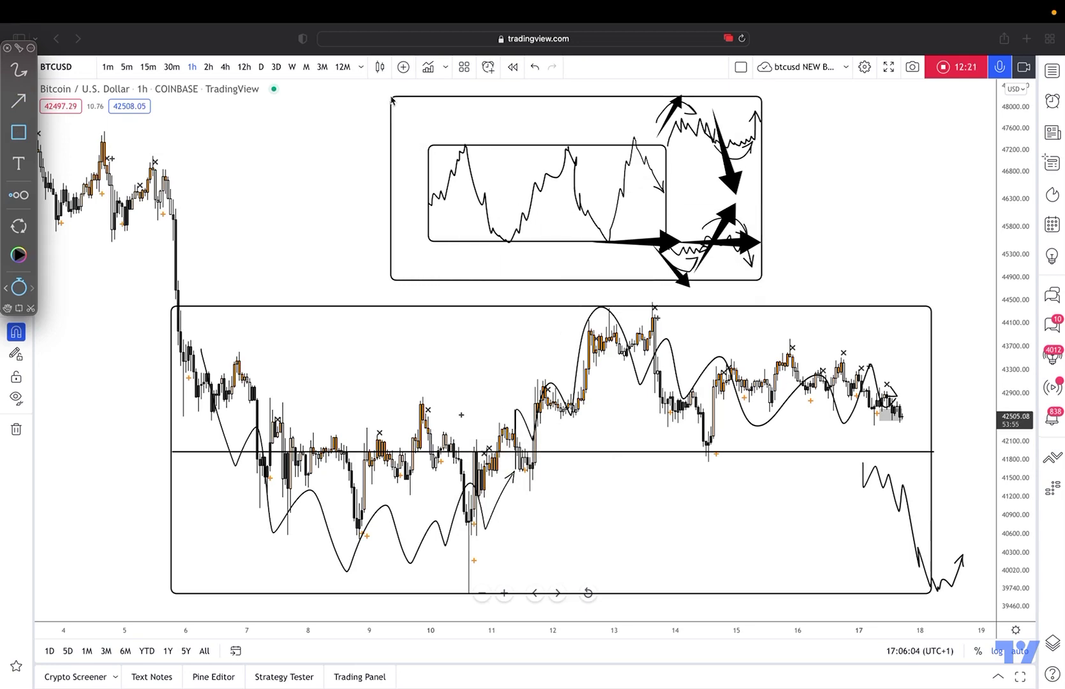
left_click(390, 96)
key("Escape")
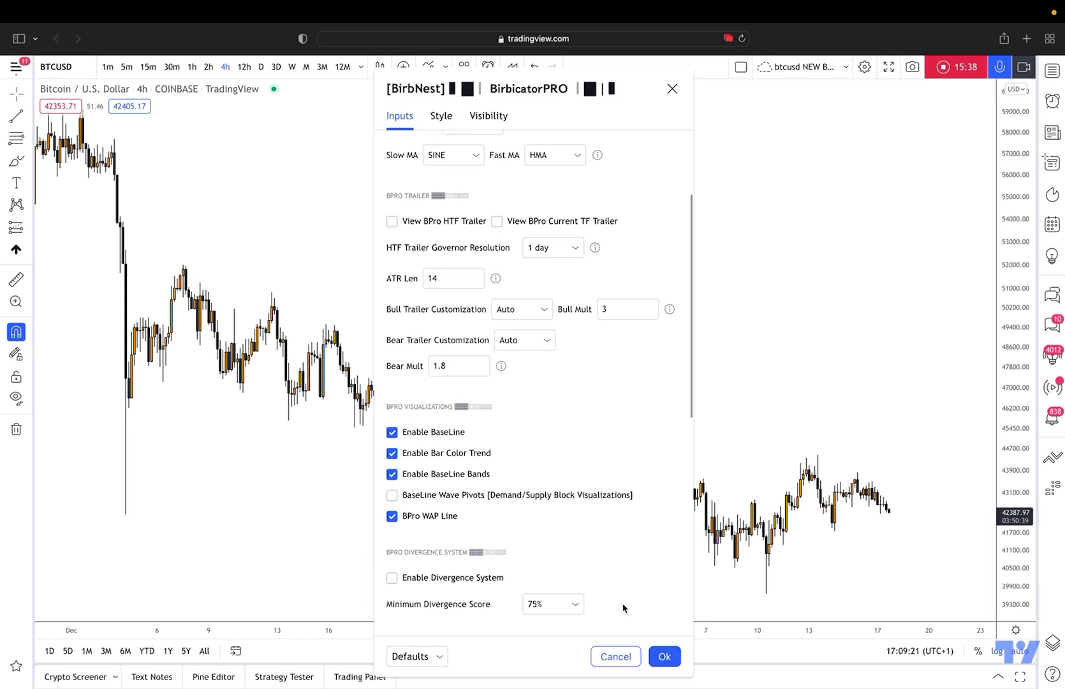
Check the remaining BirbicatorPRO indicator inputs and apply its settings to the 4-hour chart.
scroll(623, 608, "down", 3)
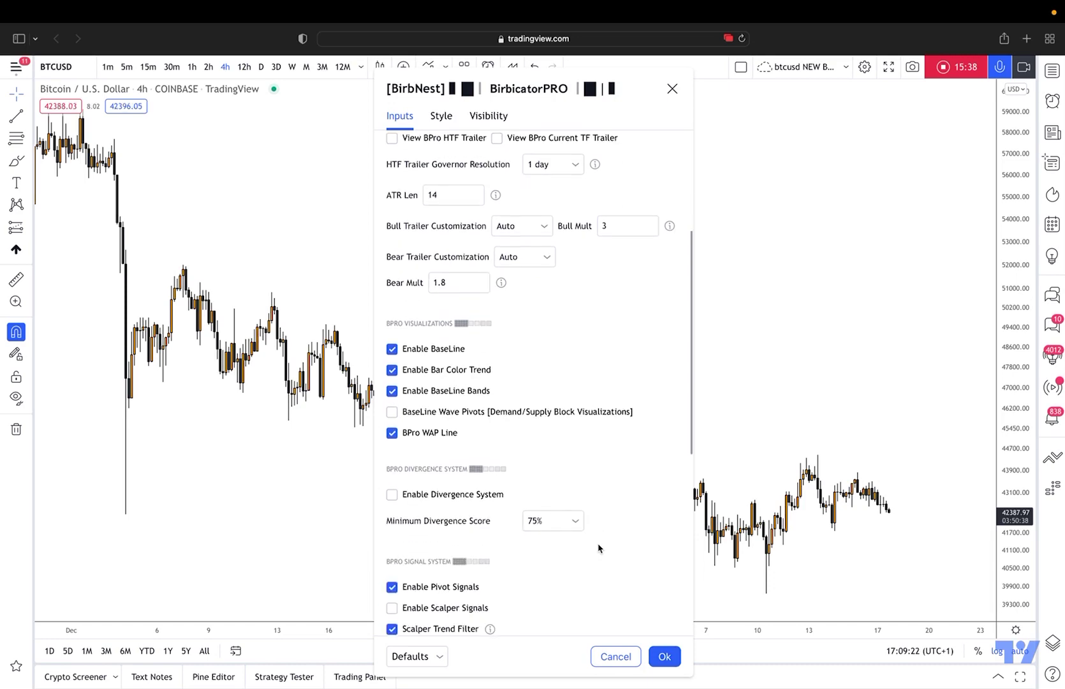
left_click(664, 657)
scroll(828, 317, "up", 5)
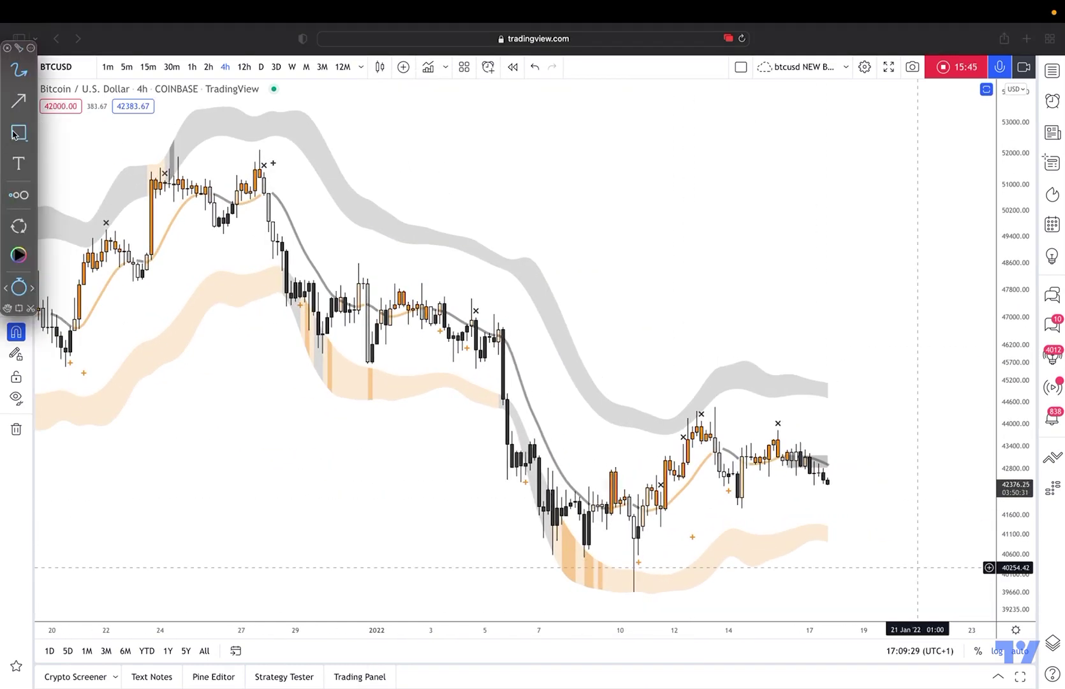
Draw two nested rectangles after the last candle, spanning about 41300 to 44750 and about 40900 to 45150.
left_click(13, 135)
left_click_drag(829, 529, 956, 401)
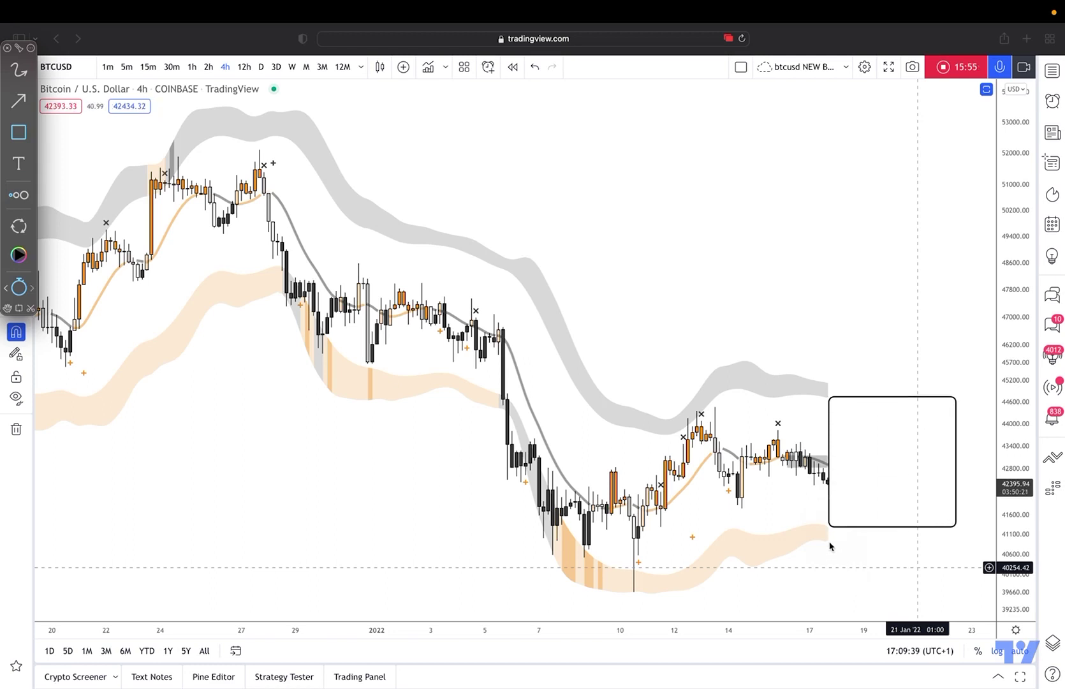
left_click_drag(830, 544, 990, 383)
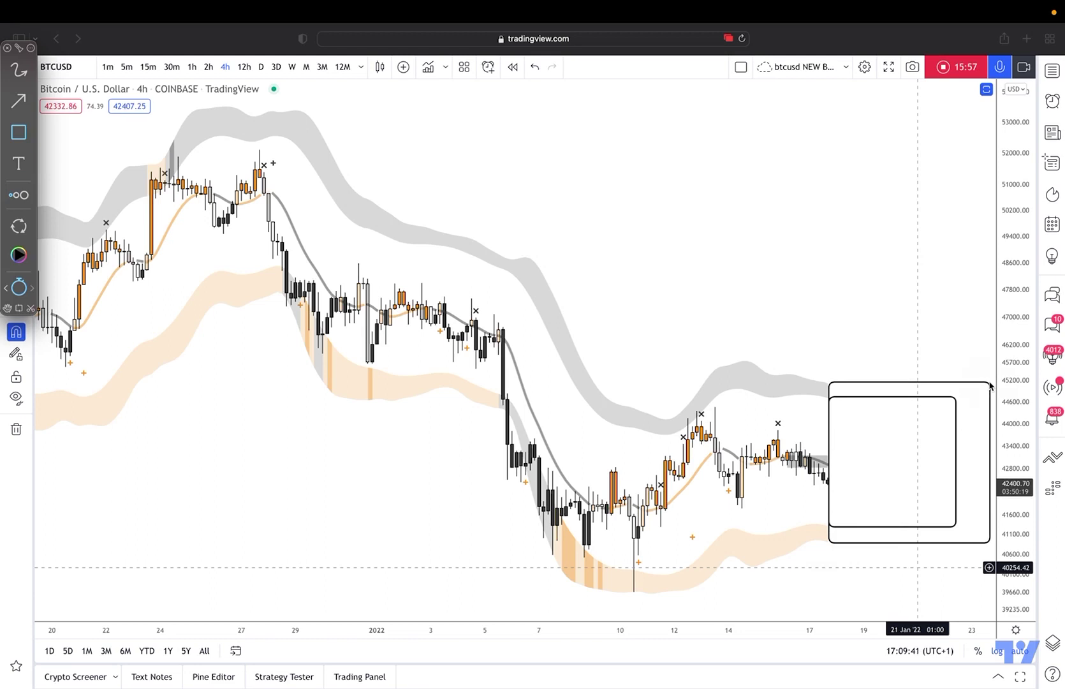
Sketch freehand arrows inside the inner rectangle for projected price swings between its upper and lower edges.
key("a")
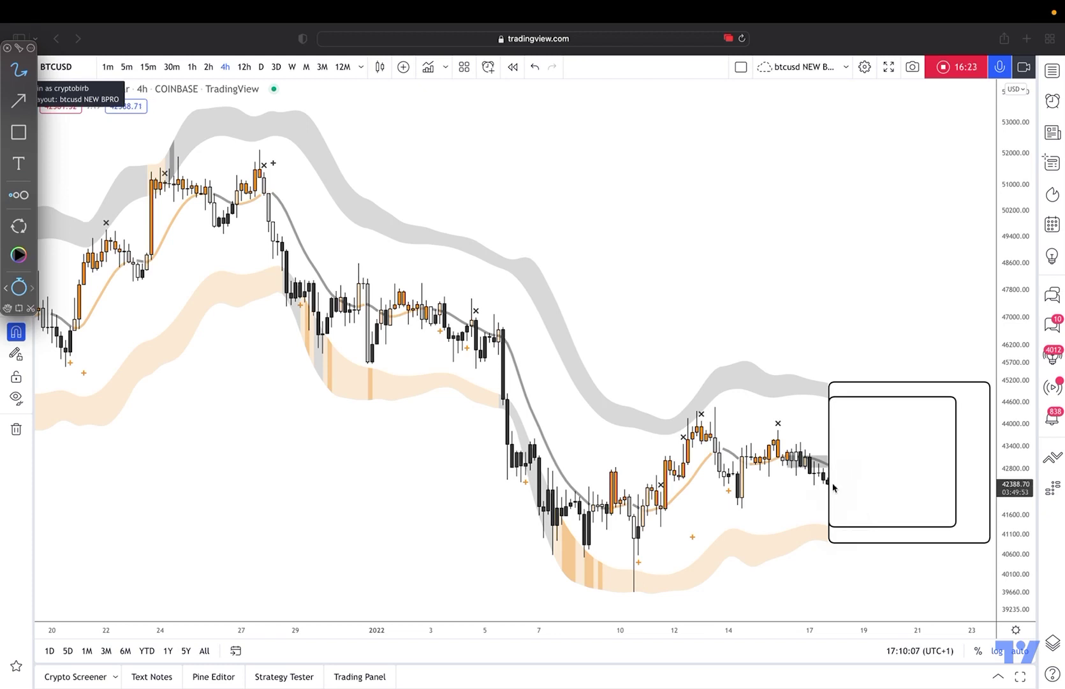
mouse_move(830, 483)
left_mouse_down()
mouse_move(846, 400)
mouse_move(883, 533)
mouse_move(900, 519)
left_mouse_up()
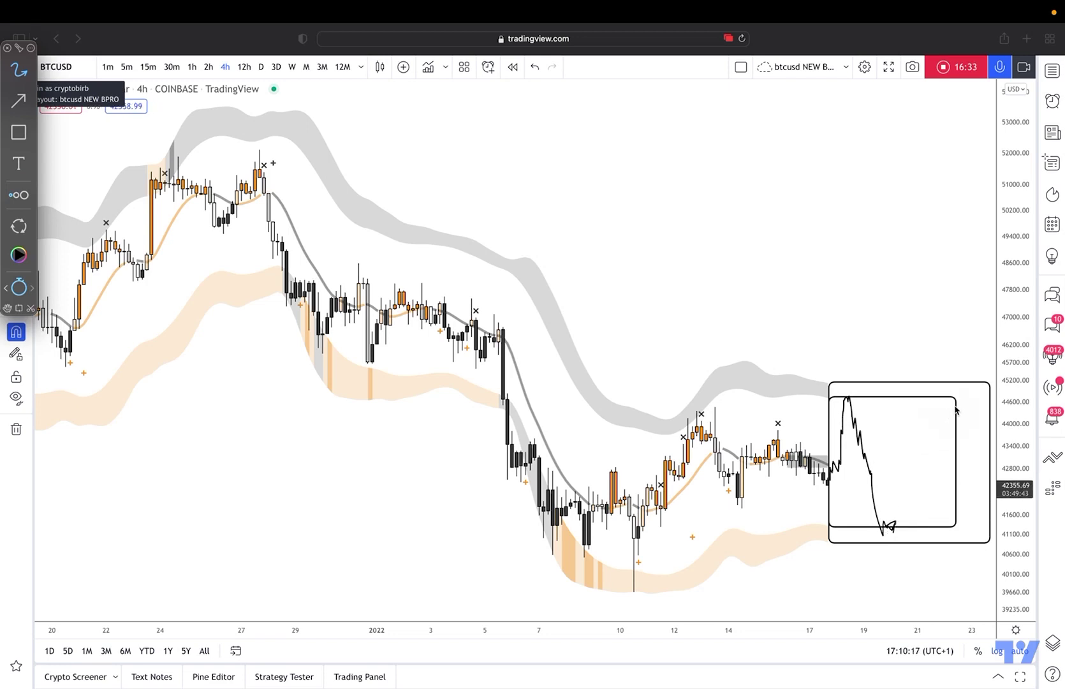
mouse_move(889, 526)
left_mouse_down()
mouse_move(912, 456)
mouse_move(948, 528)
mouse_move(955, 450)
left_mouse_up()
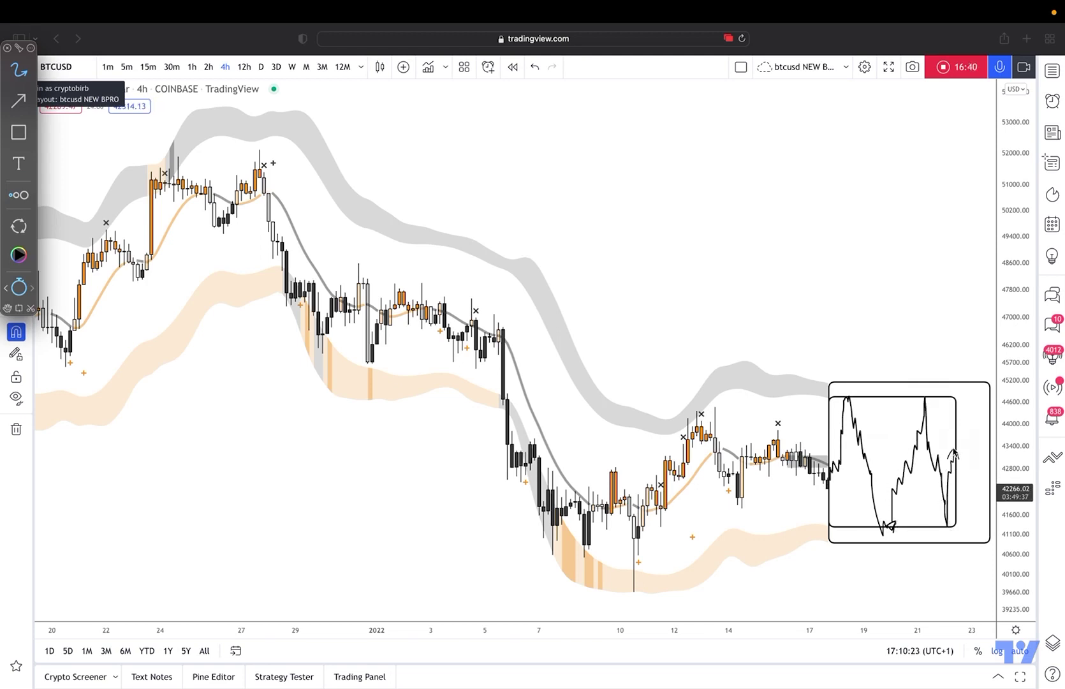
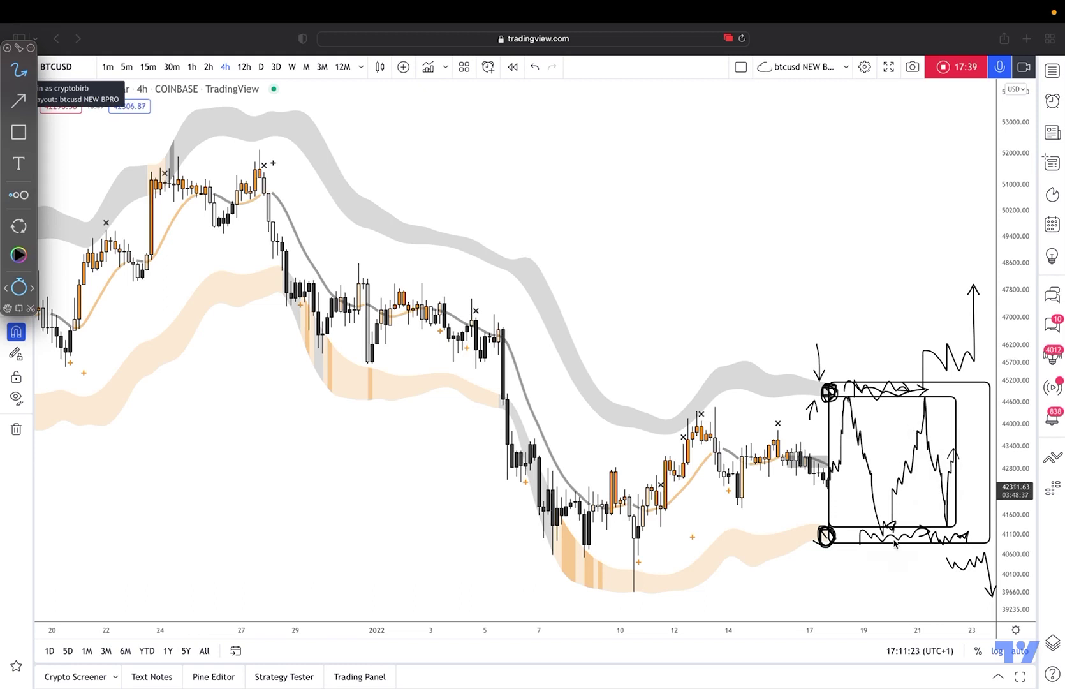
Sketch freehand arrows along the rectangles' lower edges and pointing at the lower band's circle, and clear all drawings.
left_click_drag(860, 542, 949, 542)
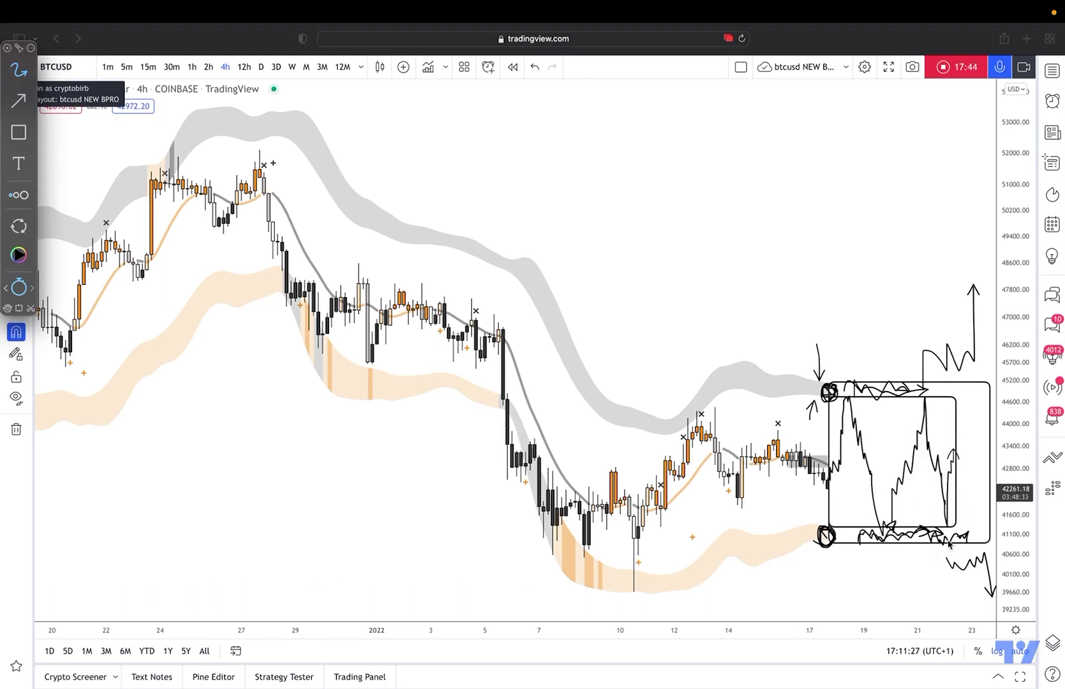
mouse_move(817, 562)
left_mouse_down()
mouse_move(816, 541)
mouse_move(823, 550)
left_mouse_up()
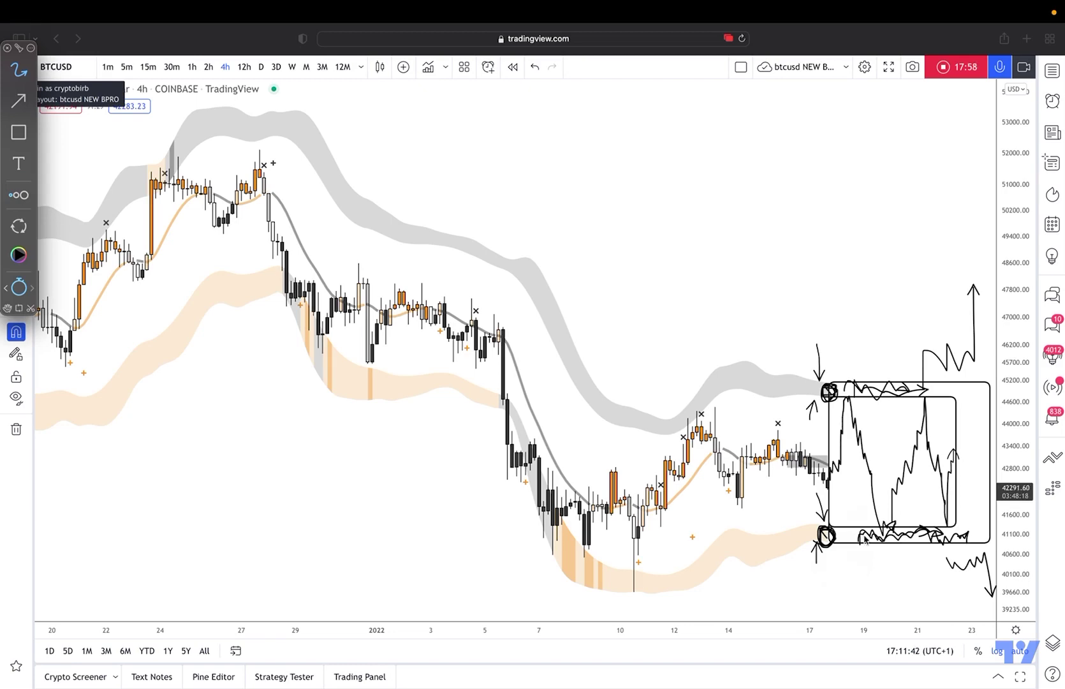
key("ctrl+shift+s")
key("ctrl+shift+s")
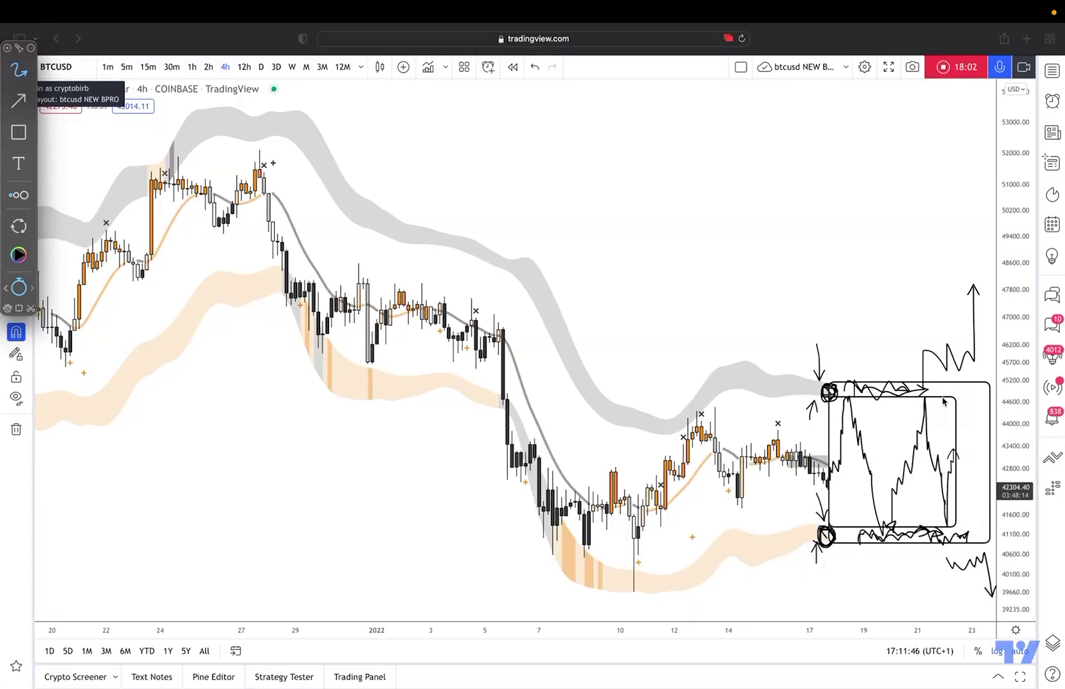
key("Escape")
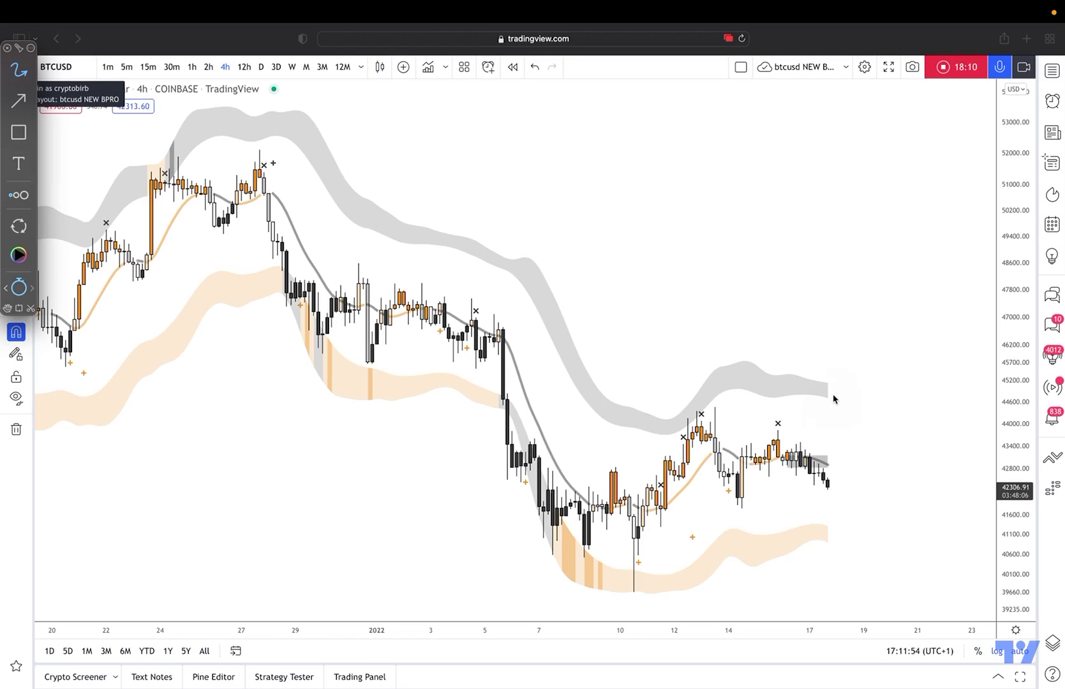
Circle the upper band's end and draw narrow rectangles beside the bands at about 44400 to 45450 and 40200 to 41400.
left_click_drag(832, 398, 844, 390)
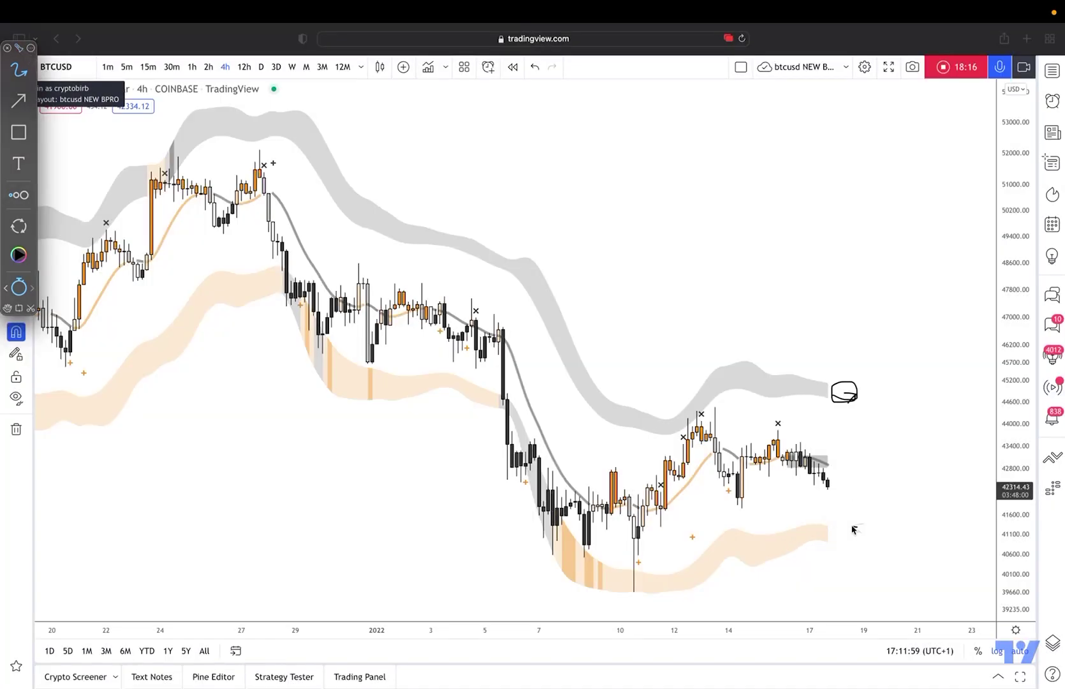
mouse_move(852, 529)
left_mouse_down()
mouse_move(867, 547)
mouse_move(848, 520)
left_mouse_up()
left_click(22, 134)
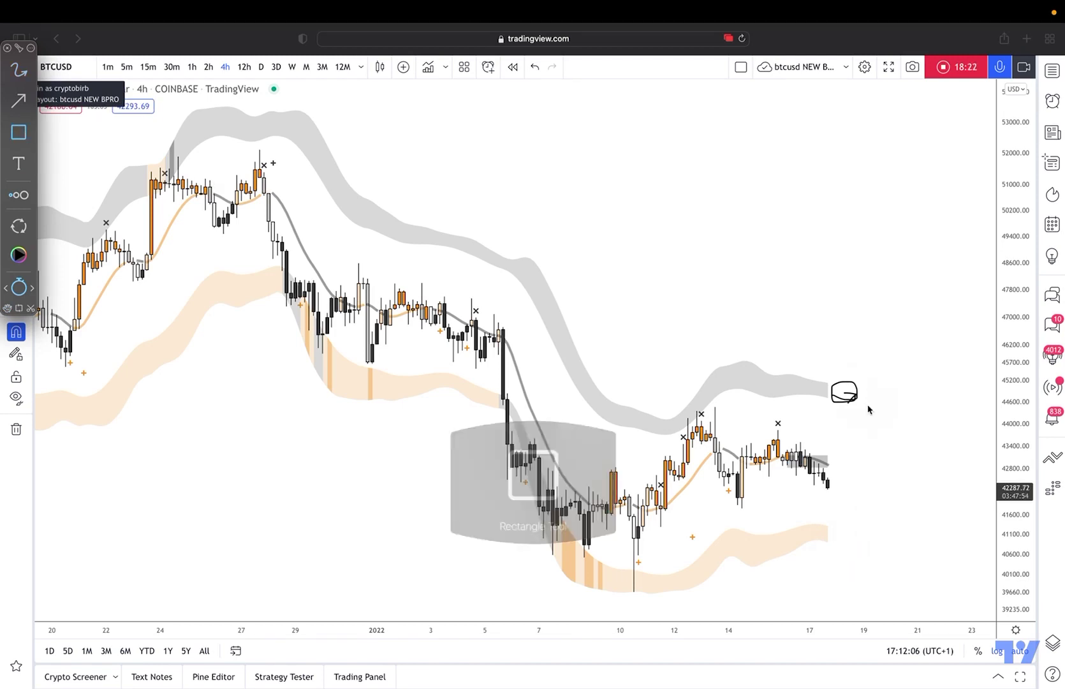
left_click_drag(872, 410, 883, 375)
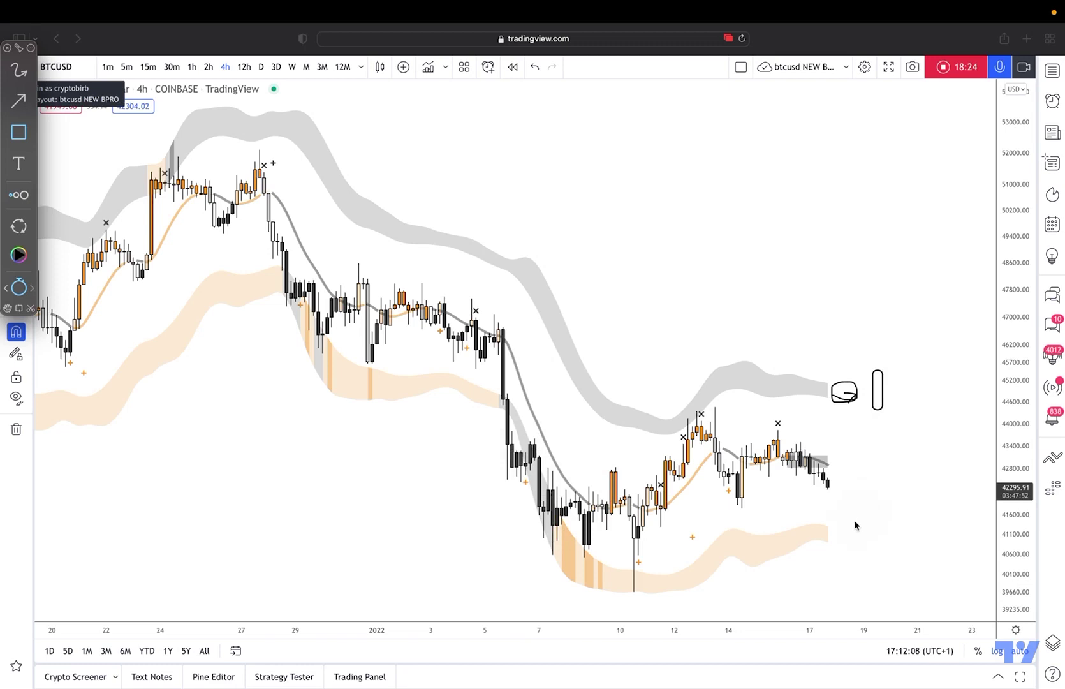
left_click_drag(854, 521, 867, 572)
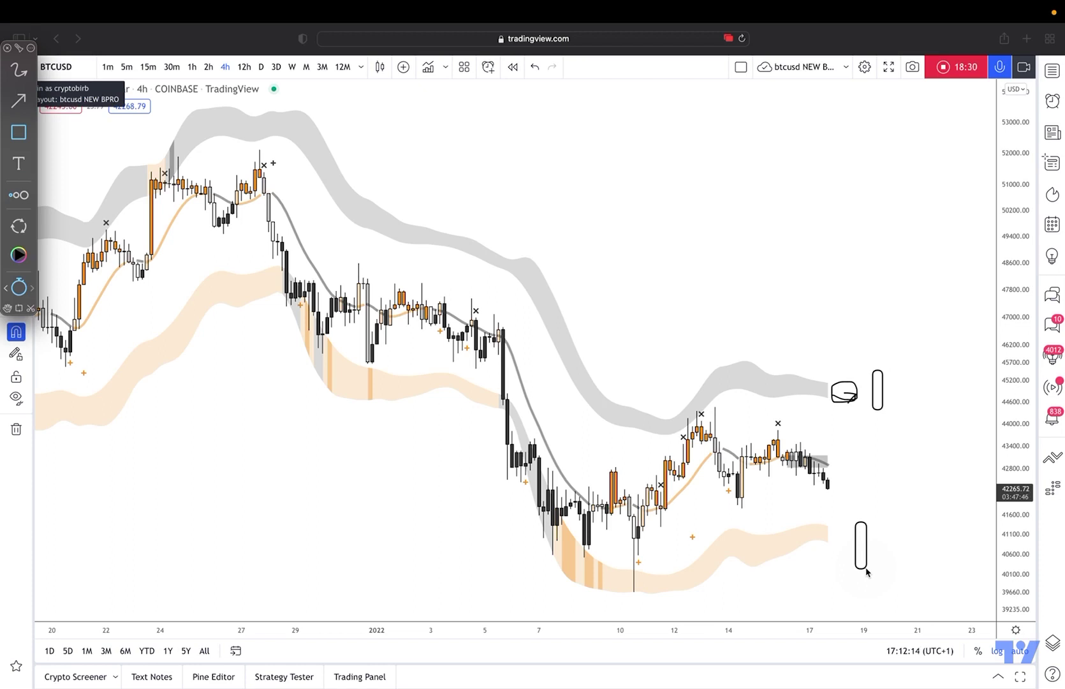
Sketch freehand arrows at the upper band's end for sideways swings followed by a breakout to about 47200.
left_click(19, 71)
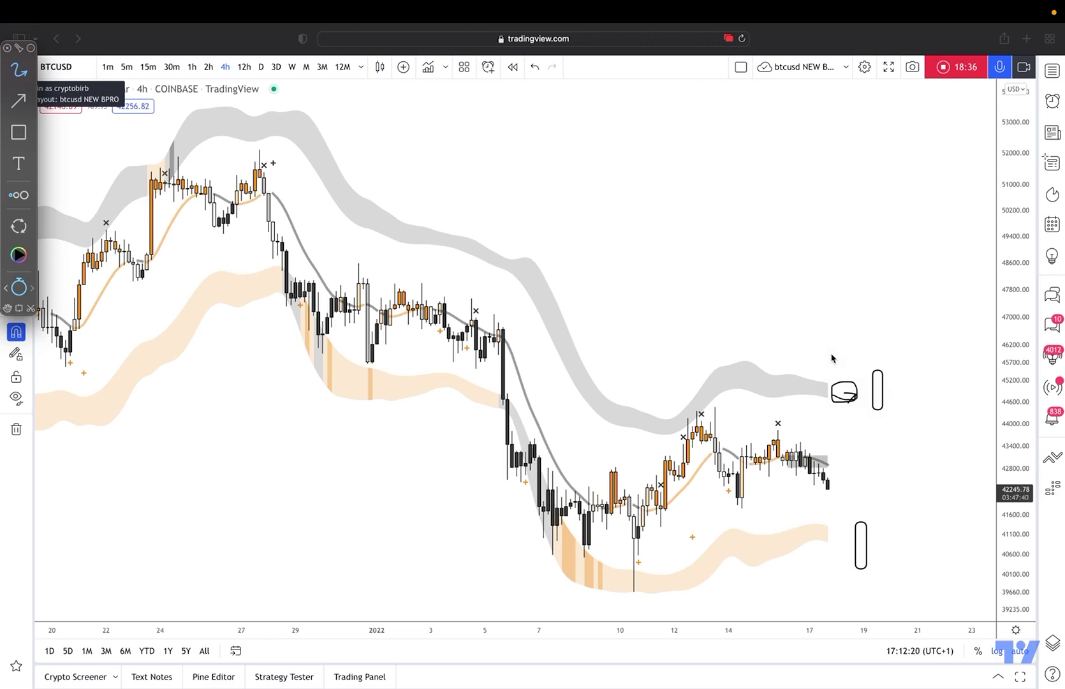
mouse_move(832, 355)
left_mouse_down()
mouse_move(832, 377)
mouse_move(950, 383)
mouse_move(943, 314)
left_mouse_up()
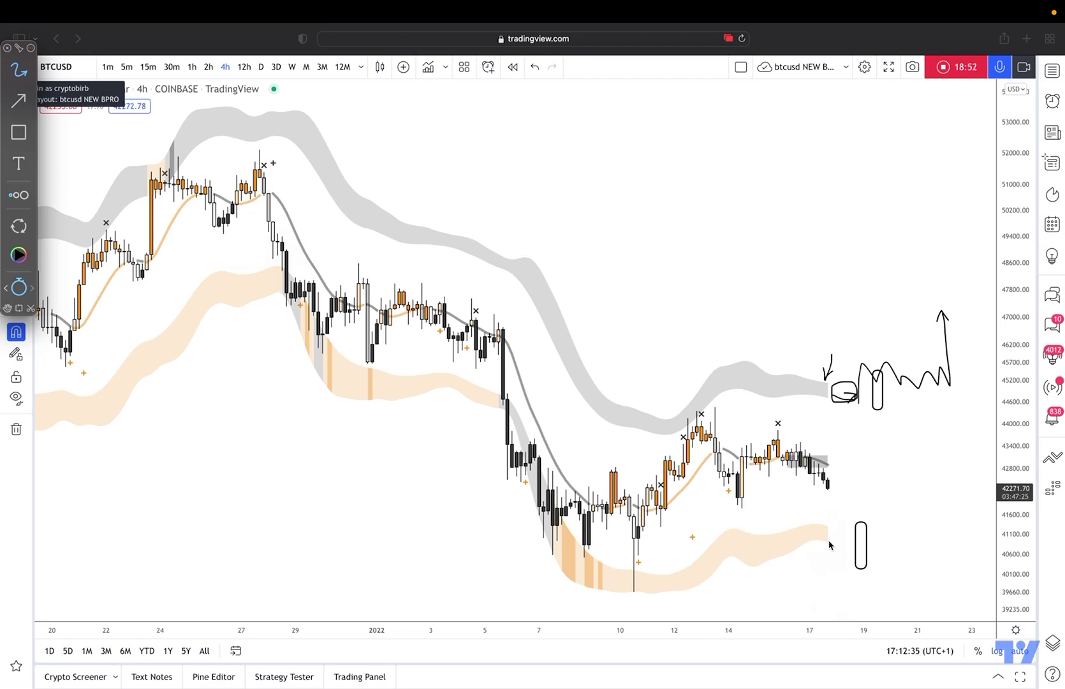
Sketch freehand arrows around the lower band's end and the rectangle beside it, and clear all drawings.
mouse_move(832, 522)
left_mouse_down()
mouse_move(851, 541)
mouse_move(839, 540)
mouse_move(880, 543)
mouse_move(848, 533)
left_mouse_up()
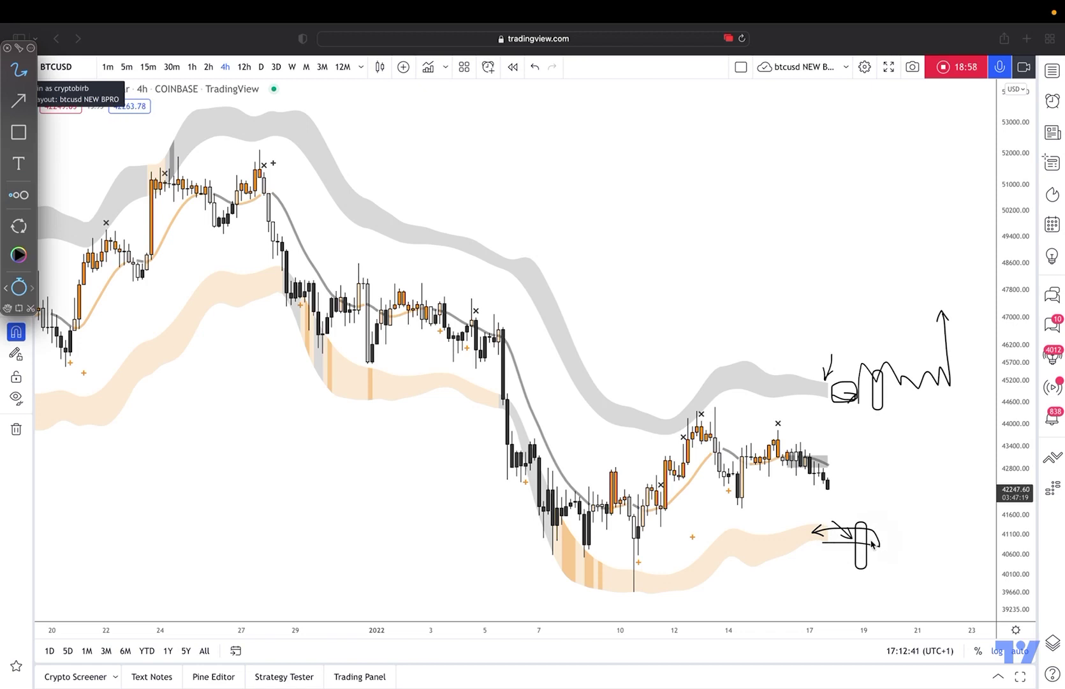
mouse_move(879, 578)
left_mouse_down()
mouse_move(903, 552)
mouse_move(940, 571)
mouse_move(955, 613)
left_mouse_up()
key("Escape")
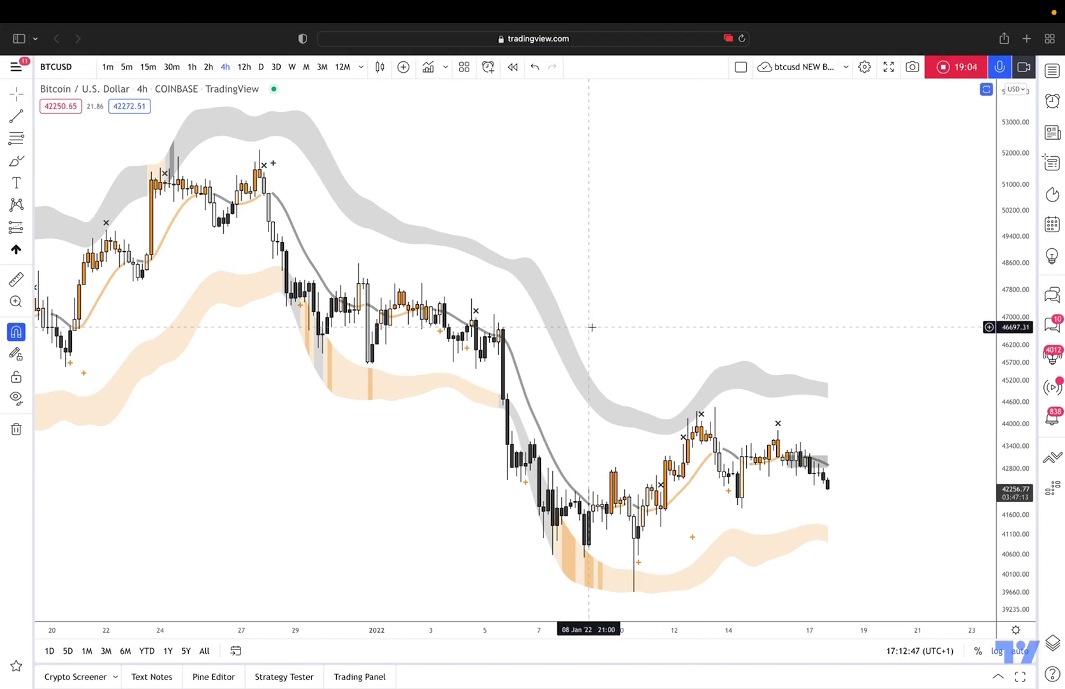
Enable Display BPRO Level Lines in the BirbicatorPRO indicator's inputs and apply the setting.
double_click(701, 470)
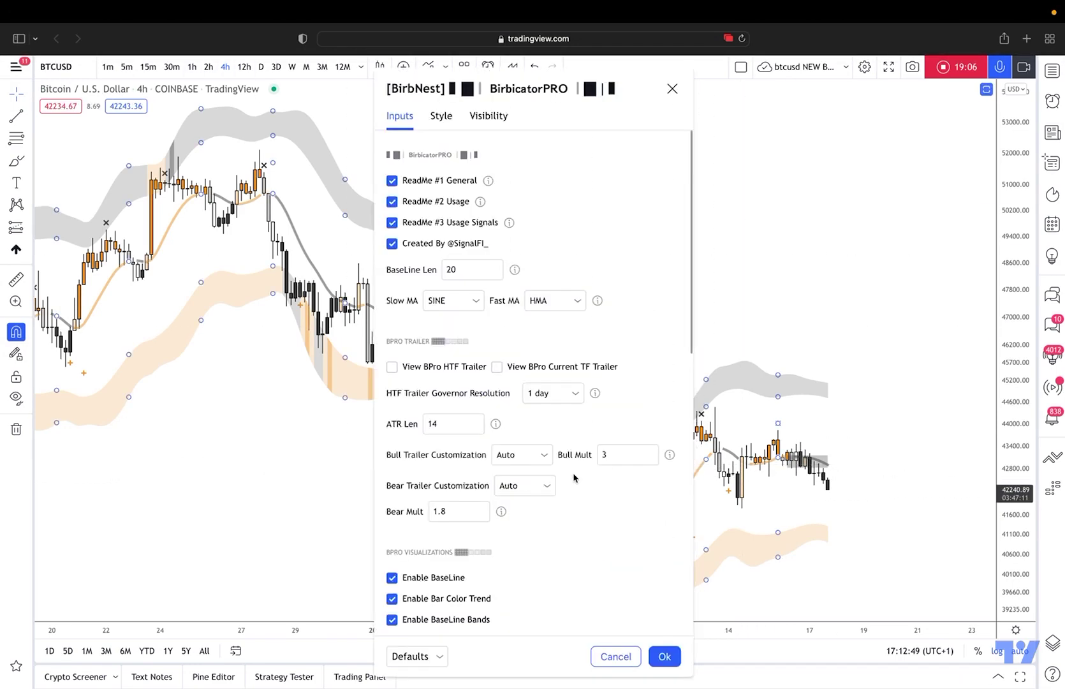
scroll(536, 484, "down", 7)
scroll(525, 499, "down", 5)
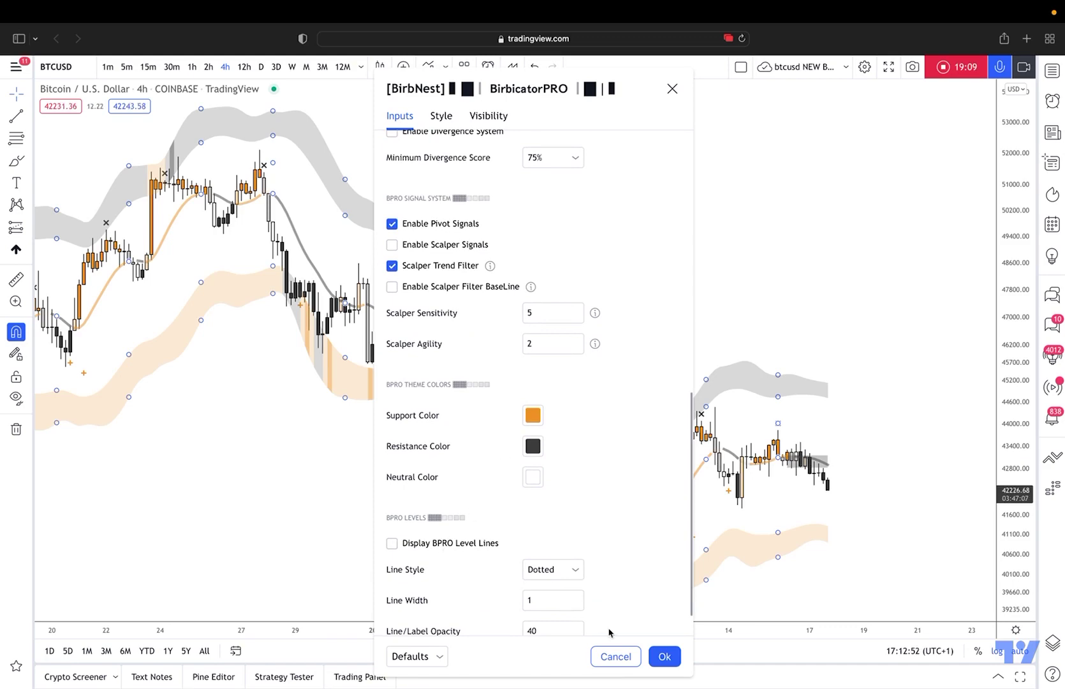
left_click(488, 543)
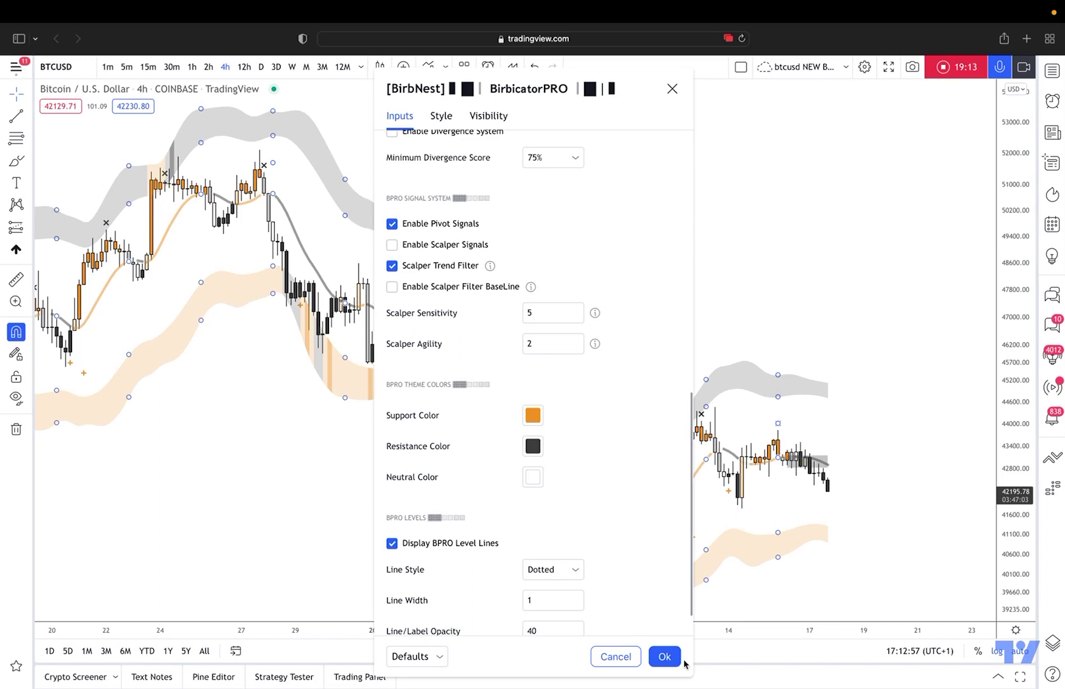
left_click(664, 656)
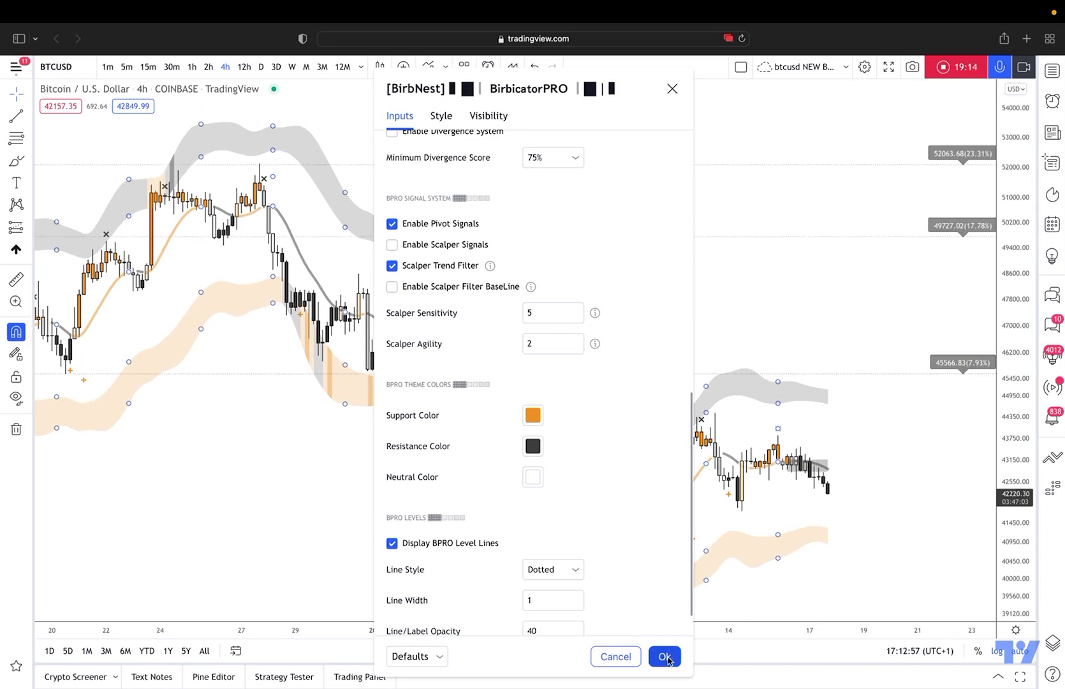
Spotlight the 45566.83 level label, and circle the area at the upper band's end with freehand arrows.
left_click_drag(973, 504, 902, 517)
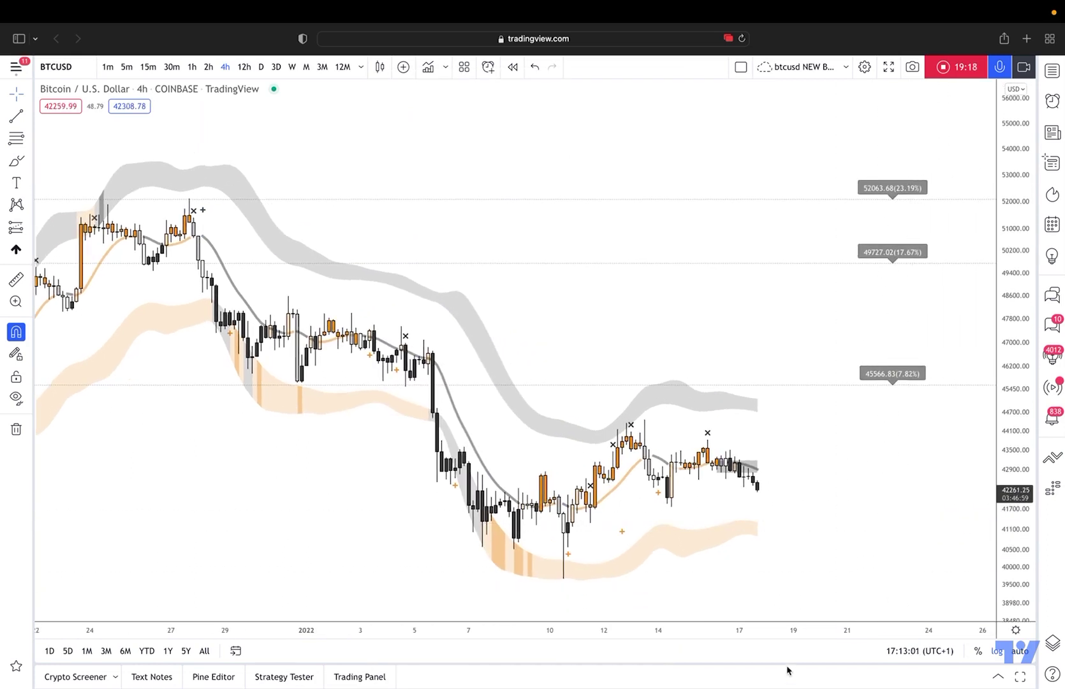
key("ctrl+alt+a")
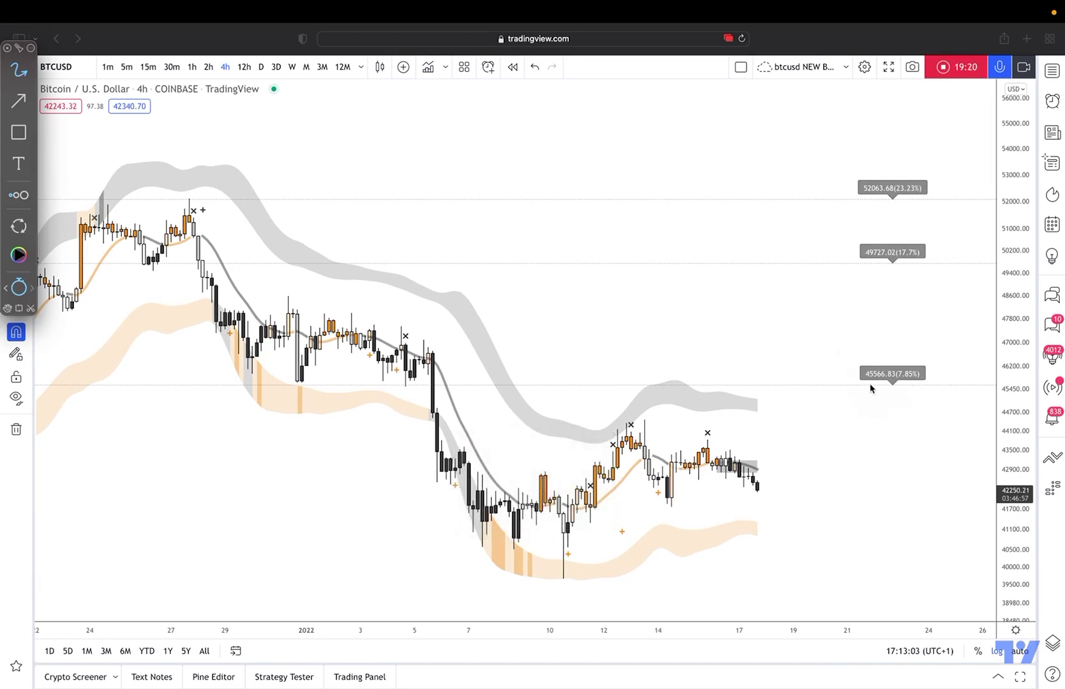
key("ctrl+alt+s")
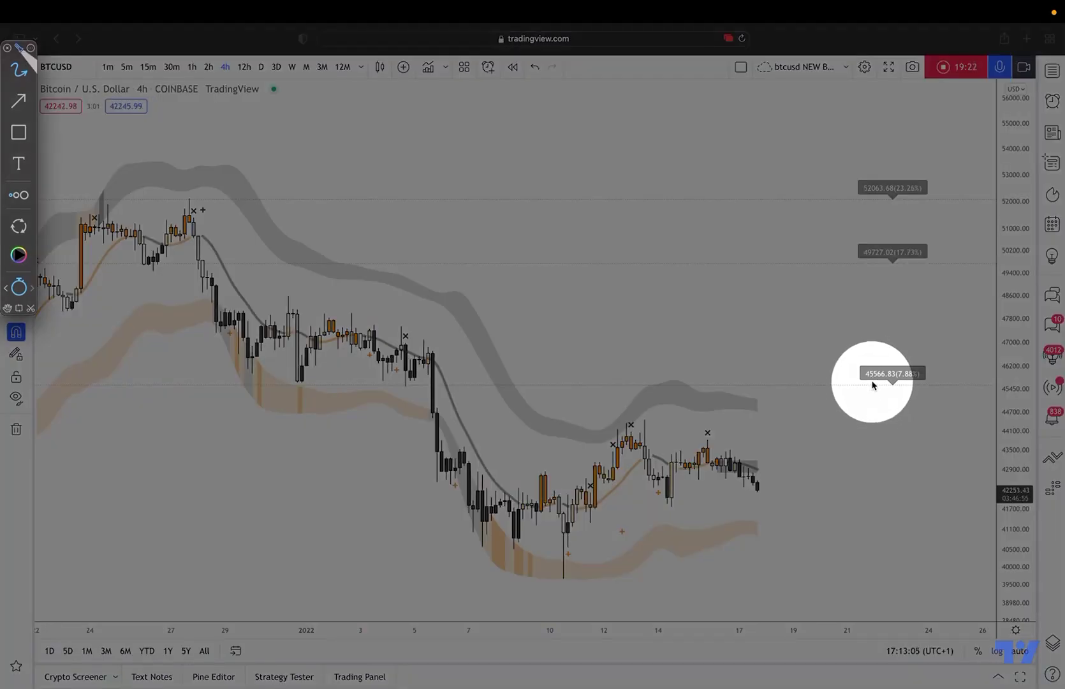
key("ctrl+alt+s")
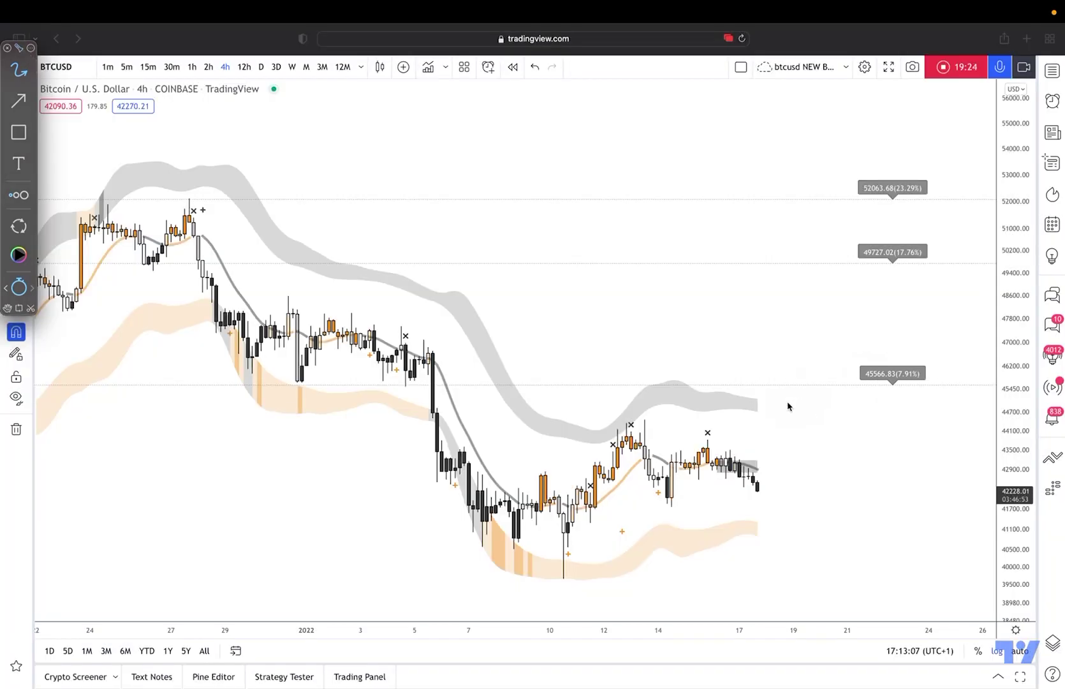
mouse_move(762, 412)
left_mouse_down()
mouse_move(801, 385)
mouse_move(771, 421)
mouse_move(801, 392)
mouse_move(790, 382)
mouse_move(773, 428)
mouse_move(780, 389)
left_mouse_up()
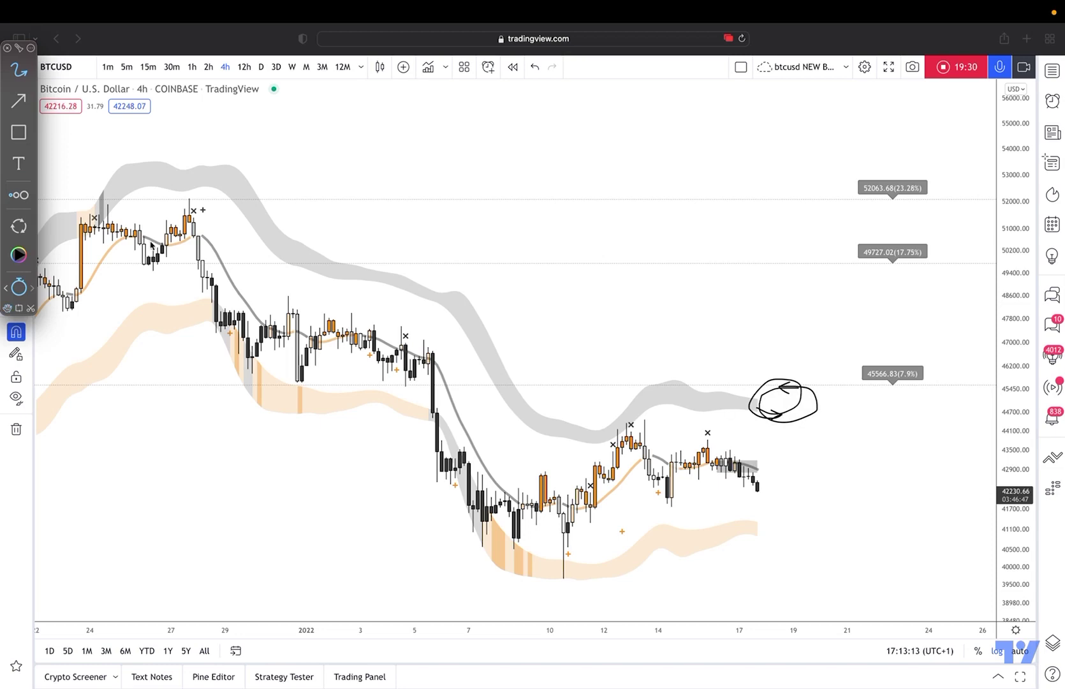
key("r")
left_click_drag(819, 431, 827, 365)
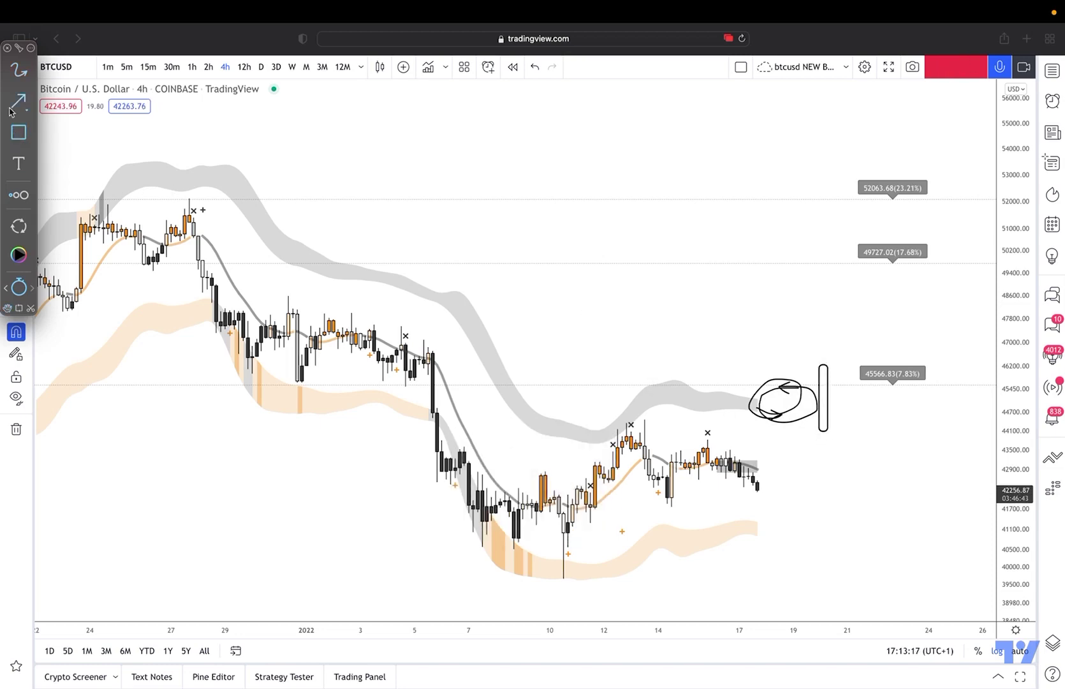
key("super+z")
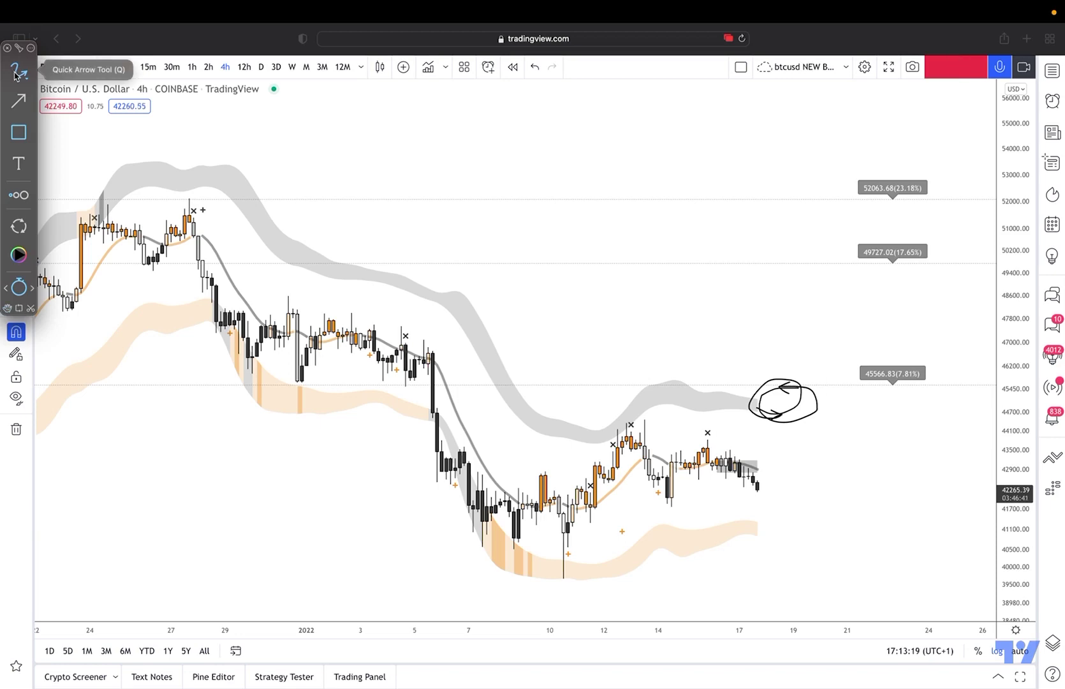
Spotlight the 49727.02 level label and clear the freehand drawings from the chart.
key("super+shift+s")
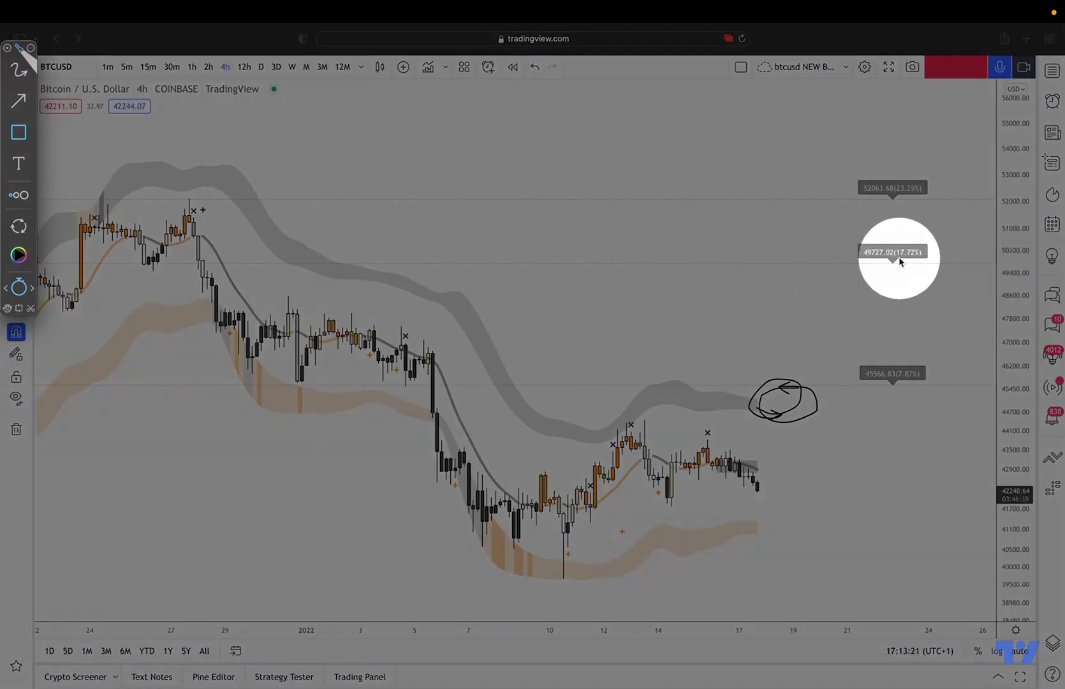
key("Escape")
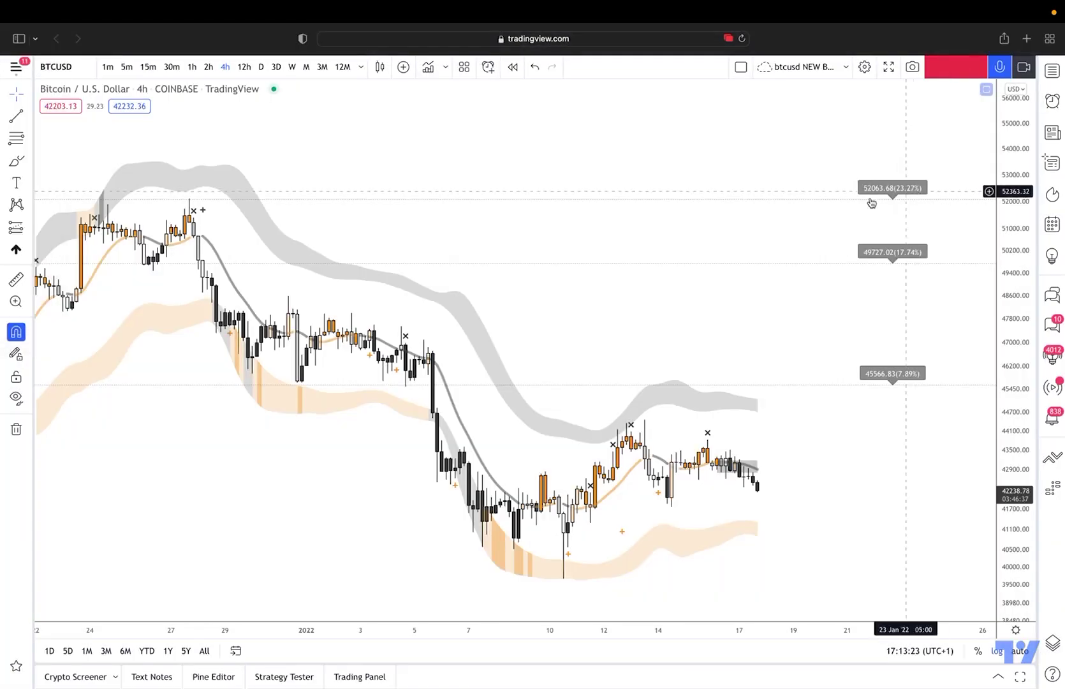
Switch the BTCUSD chart to the 1-hour timeframe and reset the price scale to fit its candles and bands.
left_click(192, 67)
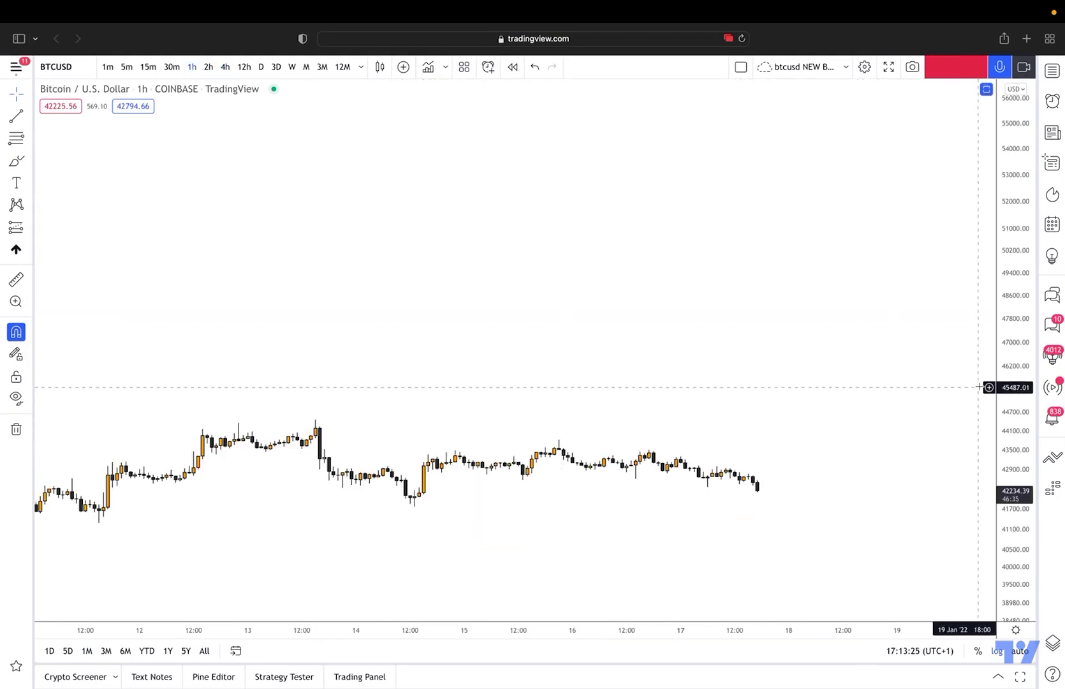
double_click(1020, 387)
scroll(631, 615, "down", 3)
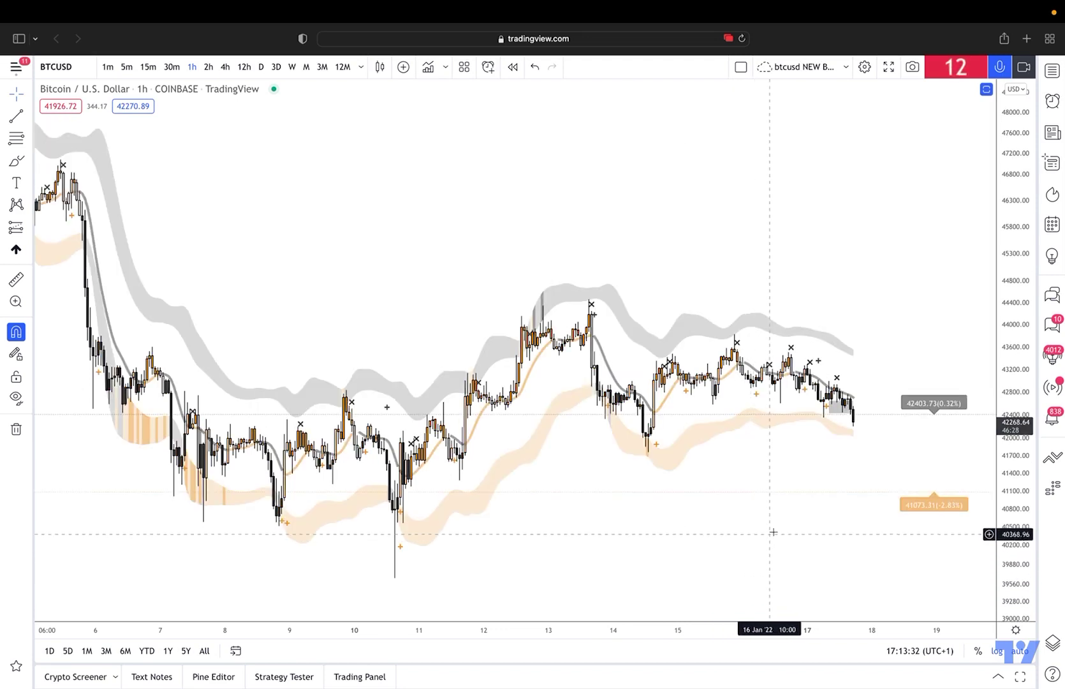
Frame the 41073.31 support level label with a rectangle and clear the drawing.
scroll(756, 528, "right", 3)
key("r")
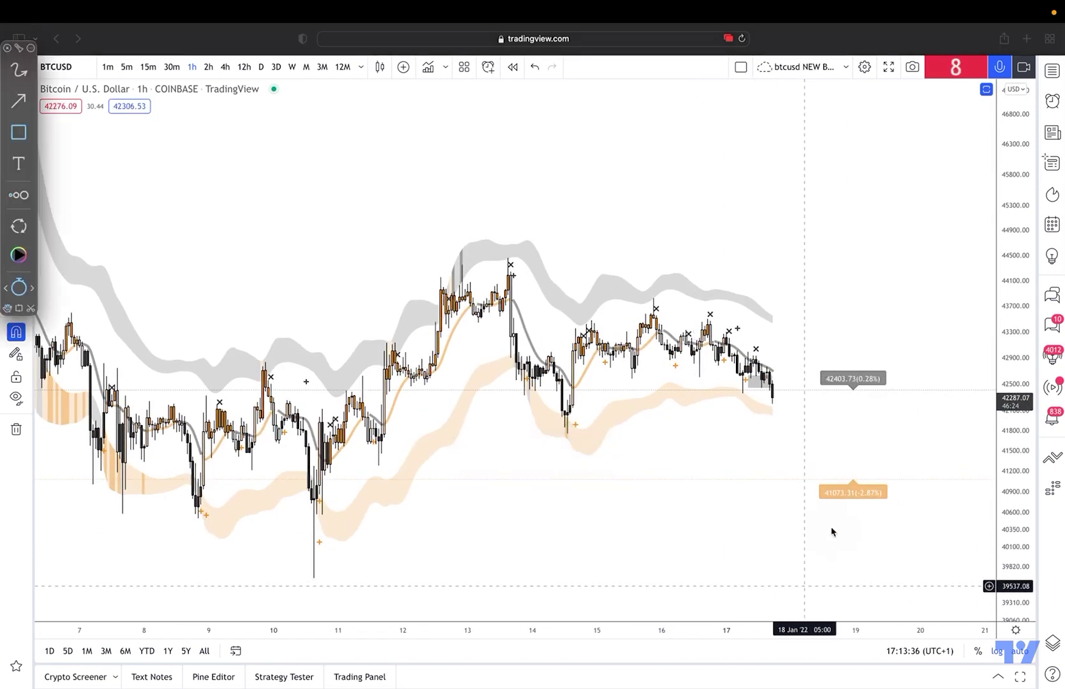
left_click_drag(812, 478, 902, 504)
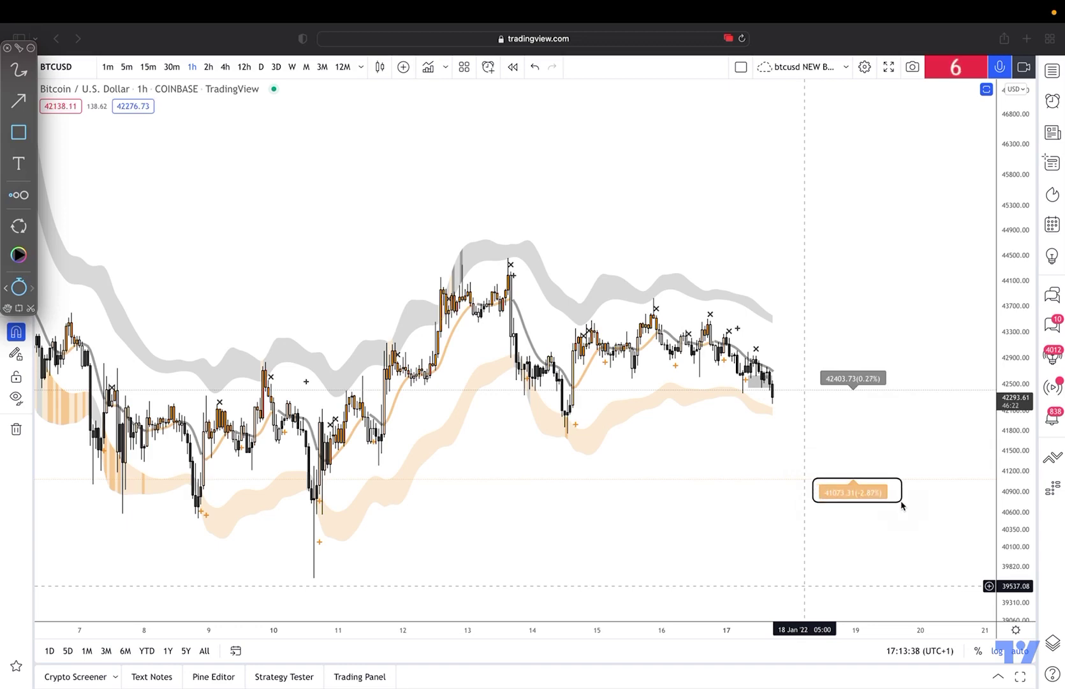
key("Escape")
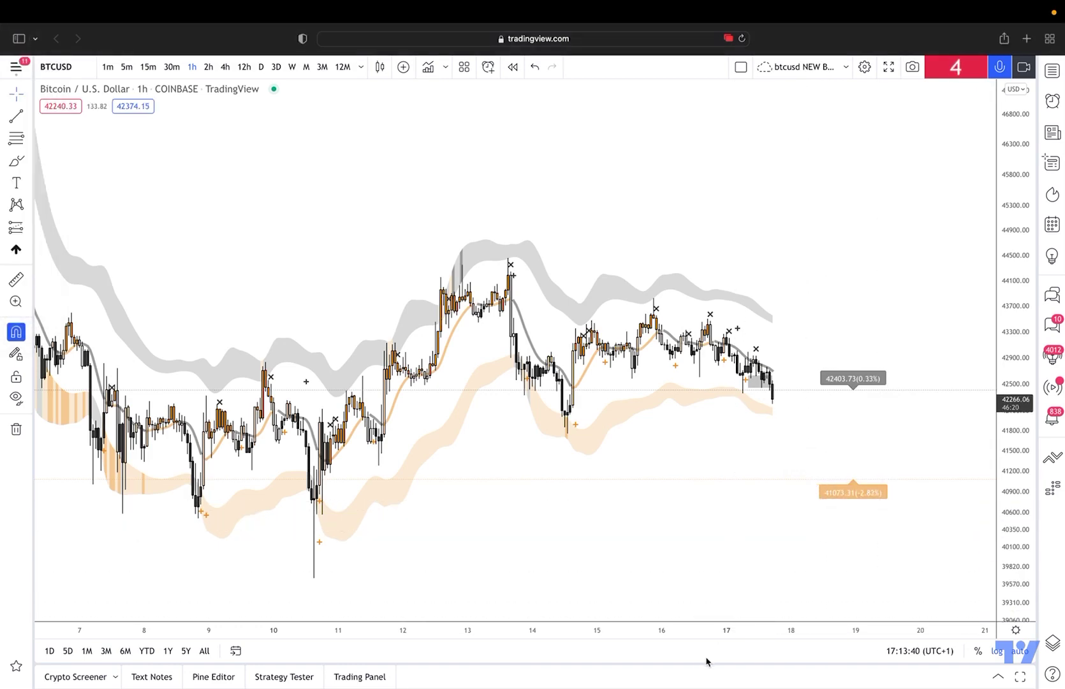